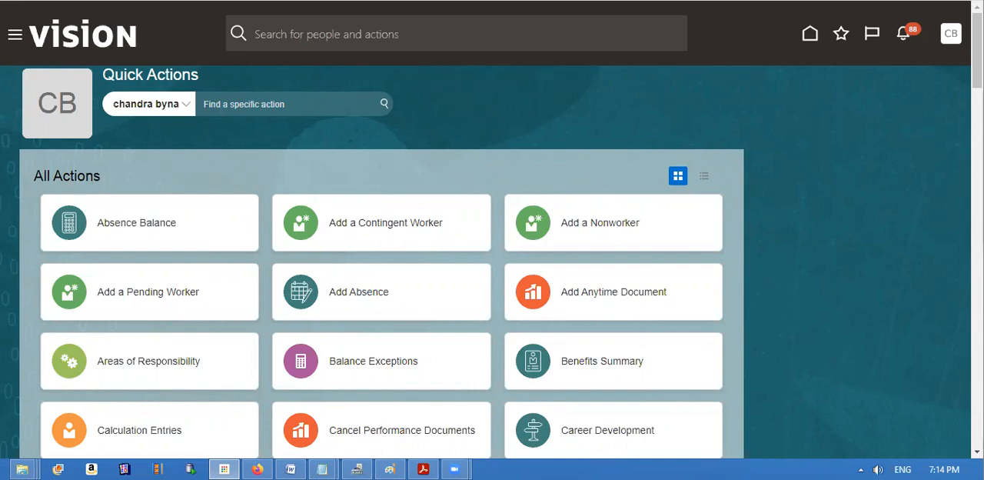
Open the Manage Items page of Product Information Management, found under Product Management.
{"action": "left_click", "coordinate": [16, 34]}
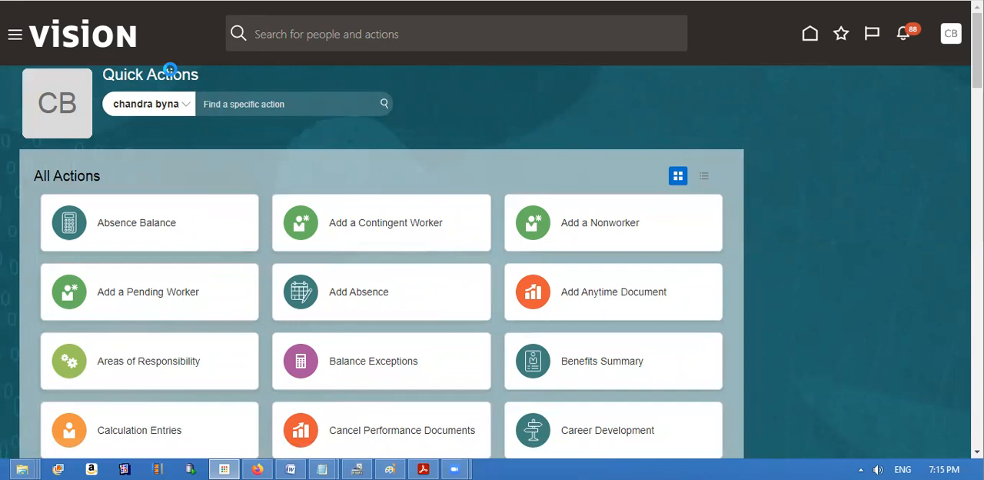
{"action": "left_click", "coordinate": [16, 35]}
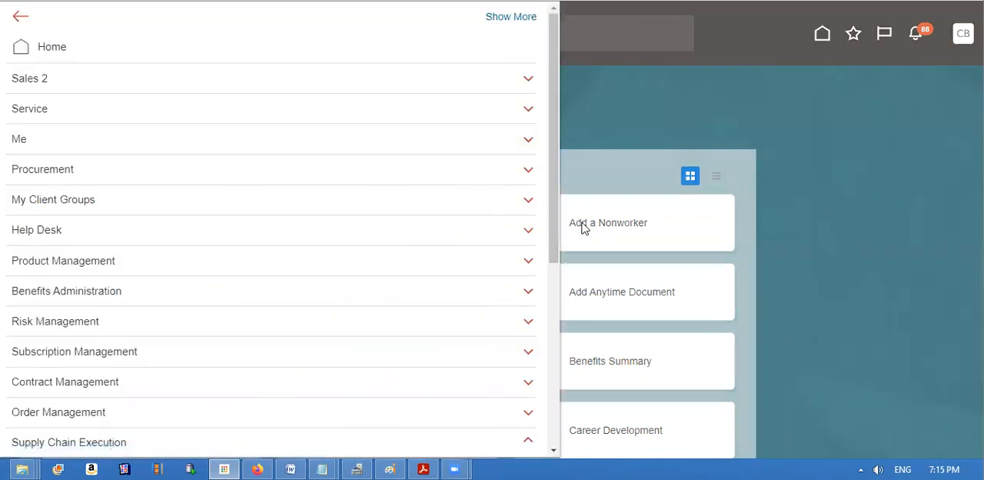
{"action": "left_click_drag", "start_coordinate": [556, 222], "coordinate": [554, 246]}
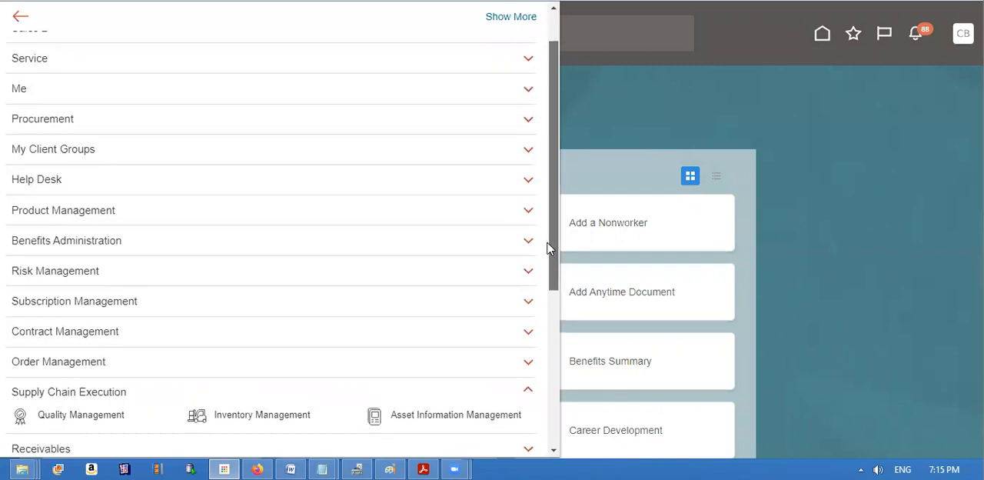
{"action": "left_click", "coordinate": [530, 392]}
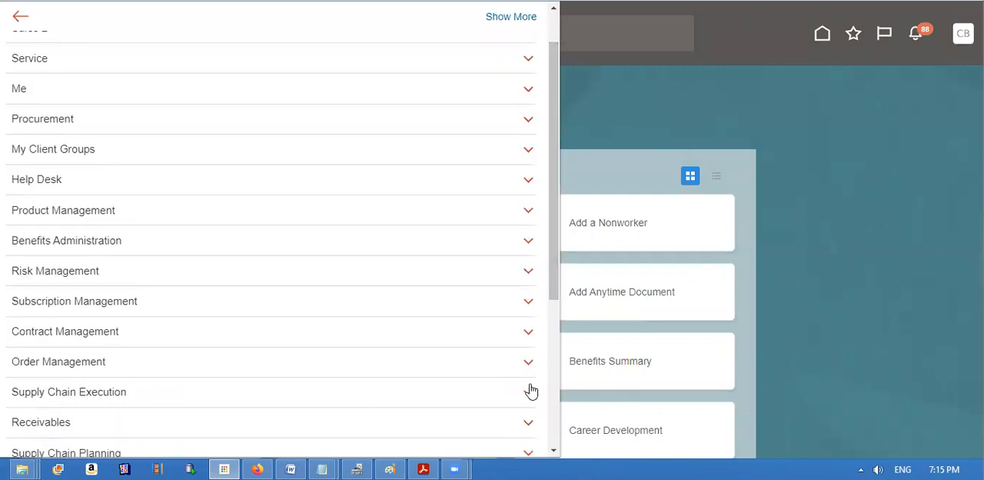
{"action": "left_click", "coordinate": [528, 210]}
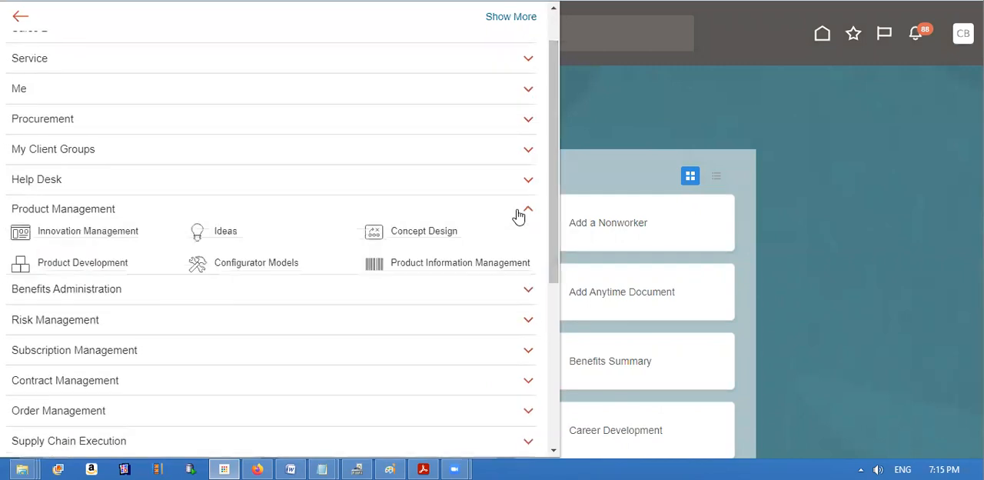
{"action": "left_click", "coordinate": [457, 263]}
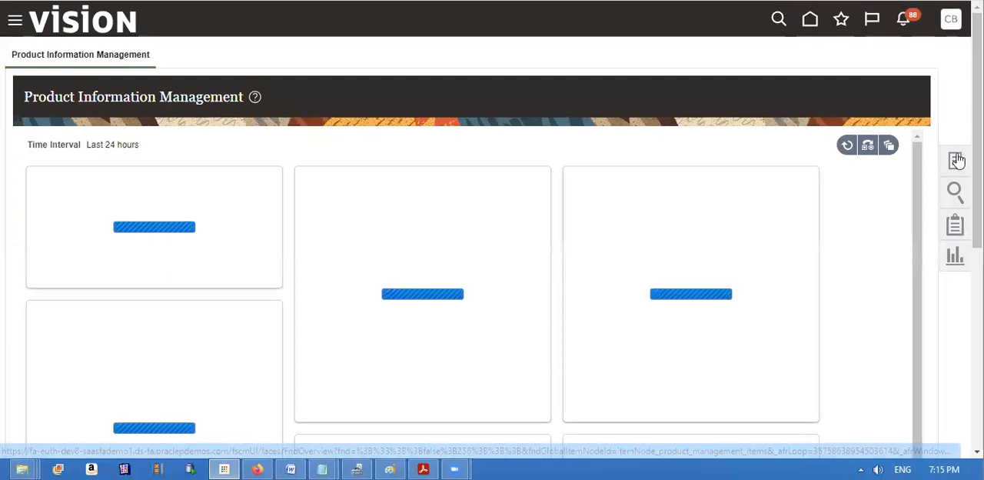
{"action": "left_click", "coordinate": [956, 159]}
{"action": "left_click", "coordinate": [861, 85]}
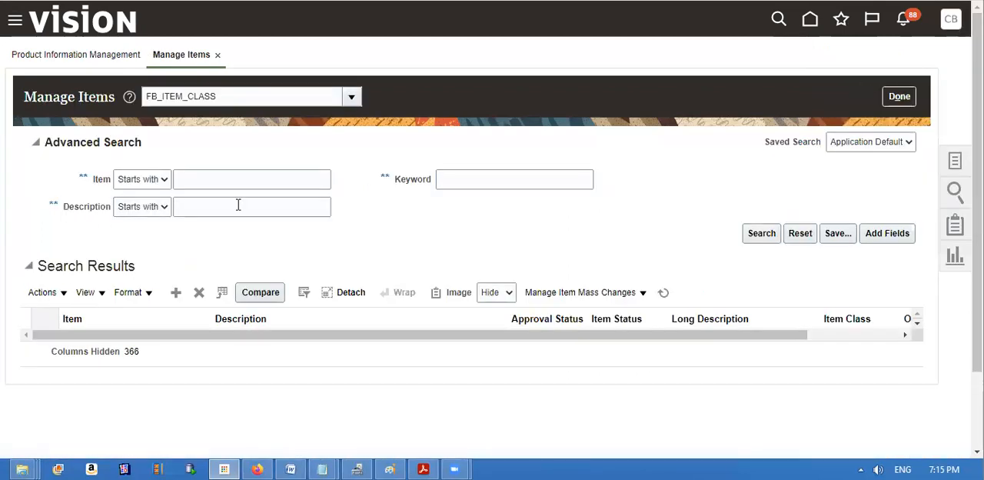
Set the item class for the item search to Root Item Class.
{"action": "left_click", "coordinate": [224, 180]}
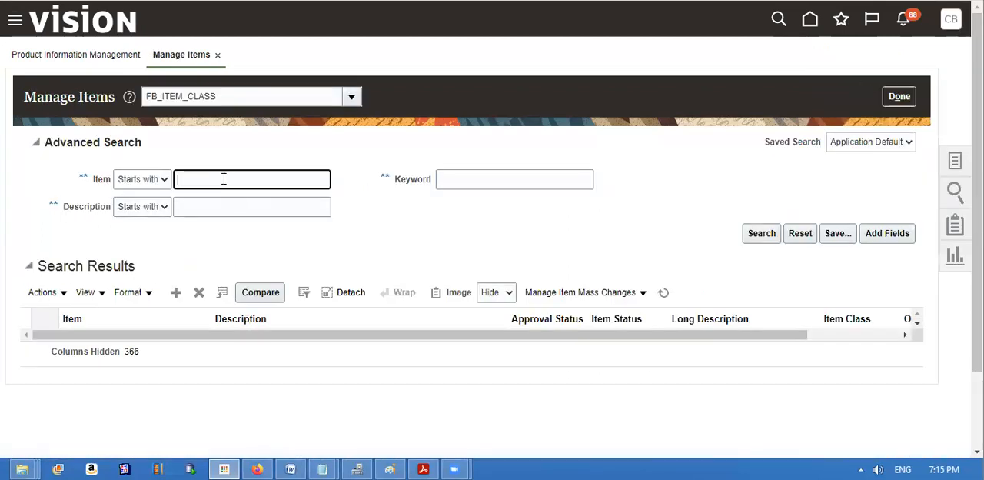
{"action": "left_click", "coordinate": [272, 100]}
{"action": "key", "text": "BackSpace"}
{"action": "key", "text": "BackSpace"}
{"action": "key", "text": "BackSpace"}
{"action": "key", "text": "BackSpace"}
{"action": "key", "text": "BackSpace"}
{"action": "key", "text": "BackSpace"}
{"action": "key", "text": "BackSpace"}
{"action": "key", "text": "BackSpace"}
{"action": "key", "text": "BackSpace"}
{"action": "key", "text": "BackSpace"}
{"action": "key", "text": "BackSpace"}
{"action": "key", "text": "BackSpace"}
{"action": "key", "text": "BackSpace"}
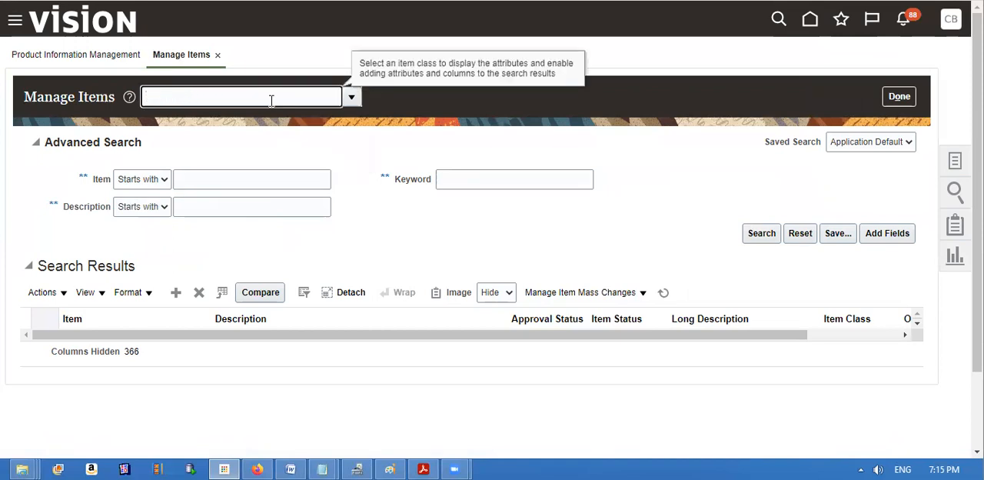
{"action": "type", "text": "Root It"}
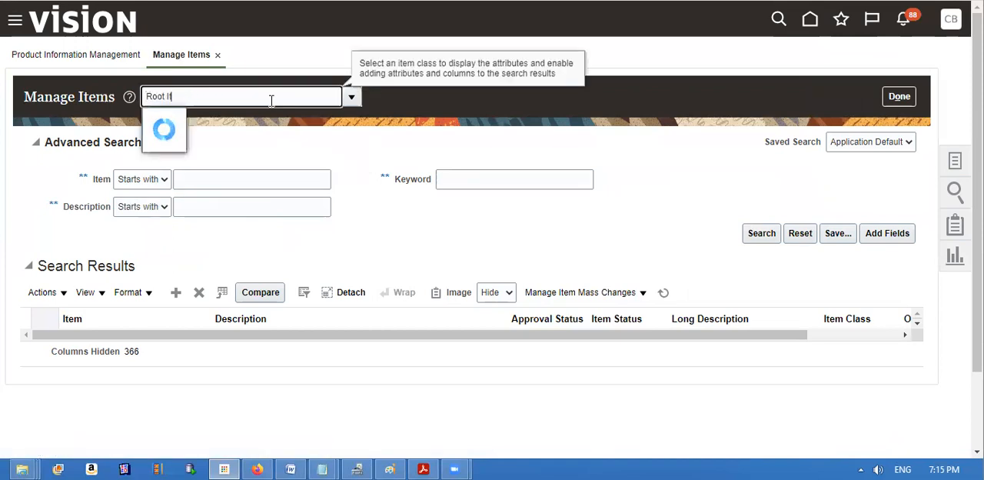
{"action": "type", "text": "em Class"}
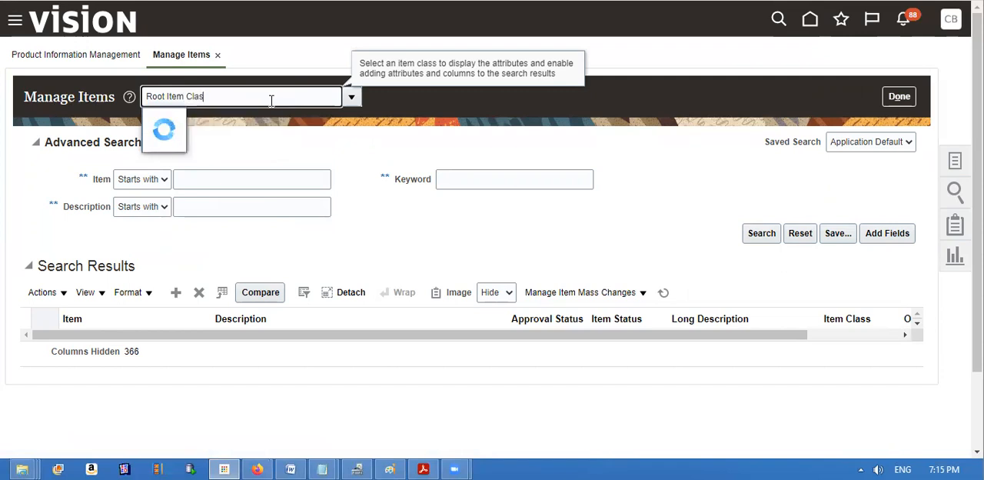
Search for items whose name starts with P%dual%Lot%.
{"action": "left_click", "coordinate": [238, 176]}
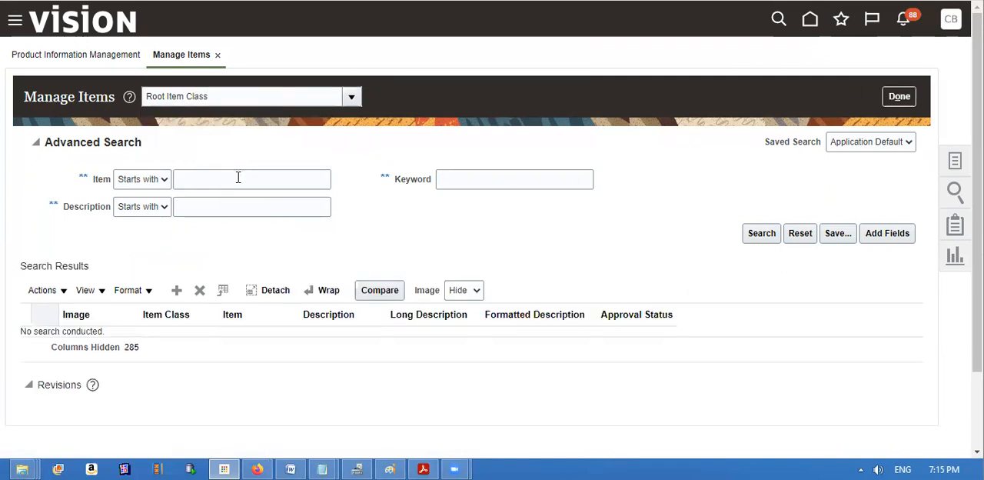
{"action": "left_click", "coordinate": [238, 177]}
{"action": "type", "text": "P%"}
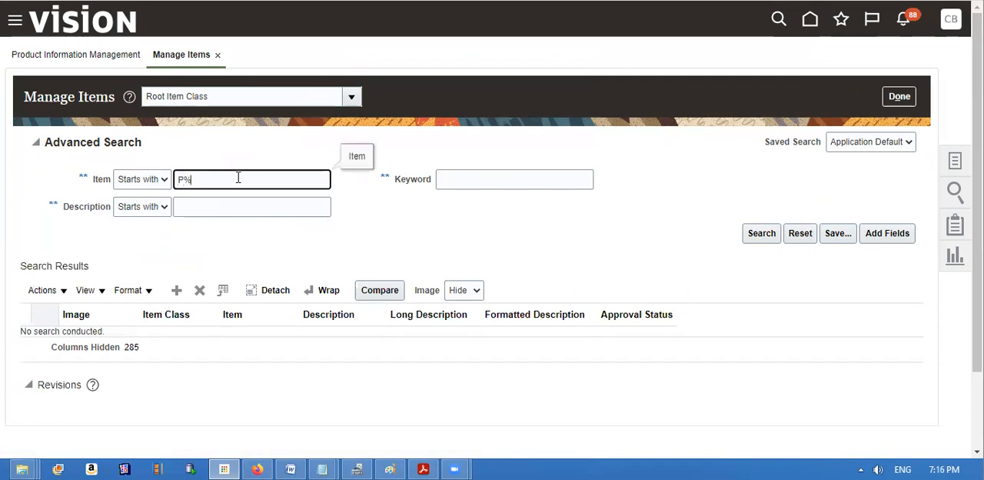
{"action": "type", "text": "Uual%Lot%"}
{"action": "left_click", "coordinate": [750, 239]}
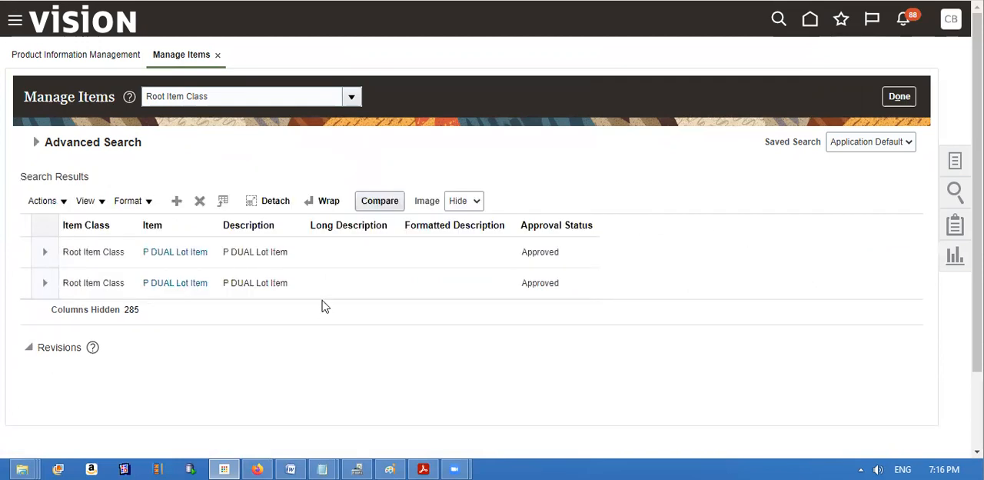
Open the second P DUAL Lot Item result and review its primary, tracking and secondary units of measure.
{"action": "left_click", "coordinate": [160, 283]}
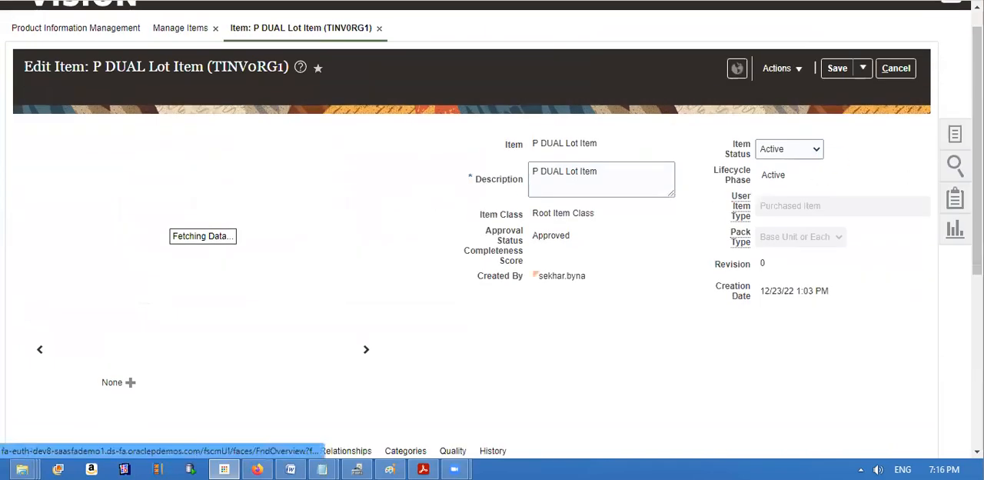
{"action": "scroll", "coordinate": [734, 30], "scroll_direction": "down", "scroll_amount": 3}
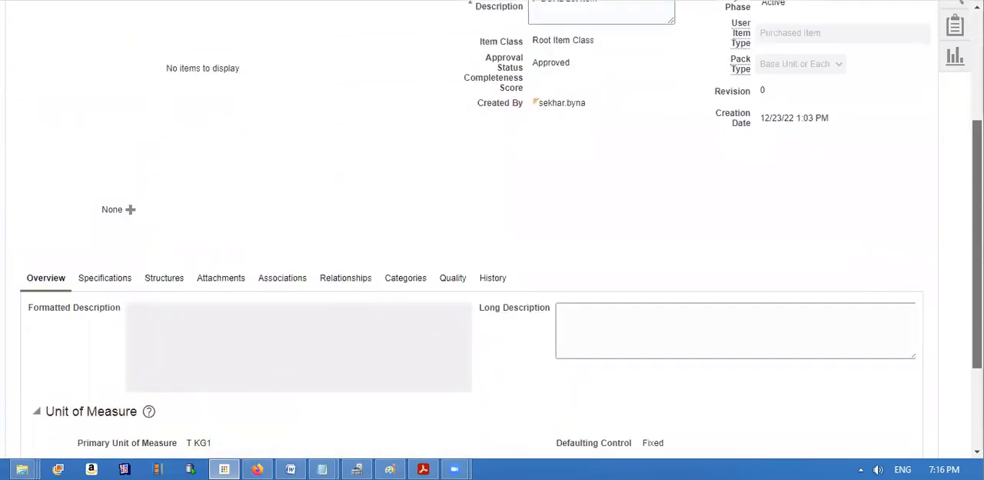
{"action": "scroll", "coordinate": [734, 44], "scroll_direction": "down", "scroll_amount": 1}
{"action": "scroll", "coordinate": [447, 323], "scroll_direction": "down", "scroll_amount": 1}
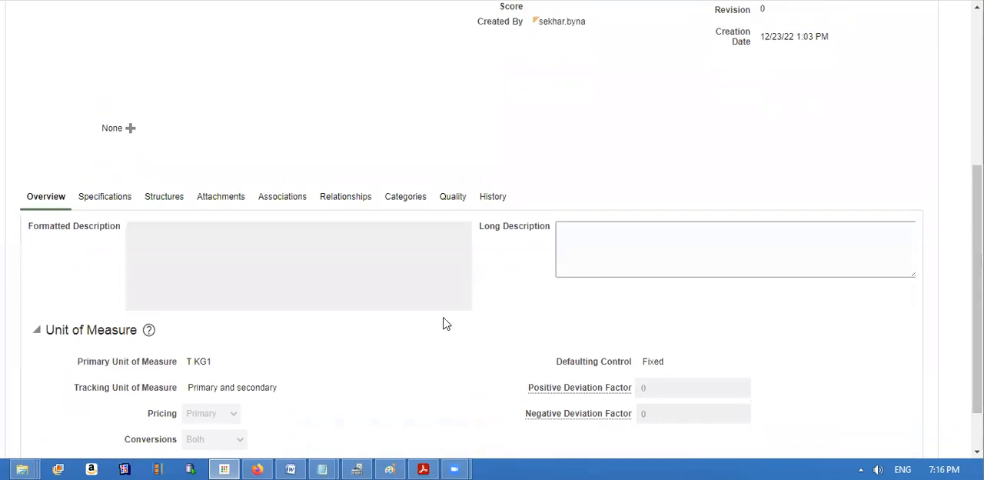
{"action": "left_click_drag", "start_coordinate": [194, 388], "coordinate": [286, 394]}
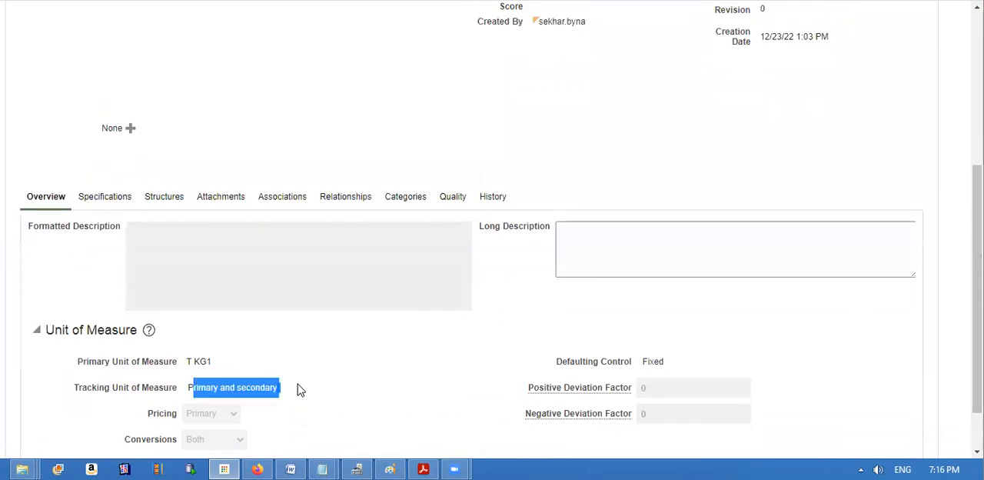
{"action": "scroll", "coordinate": [289, 315], "scroll_direction": "down", "scroll_amount": 2}
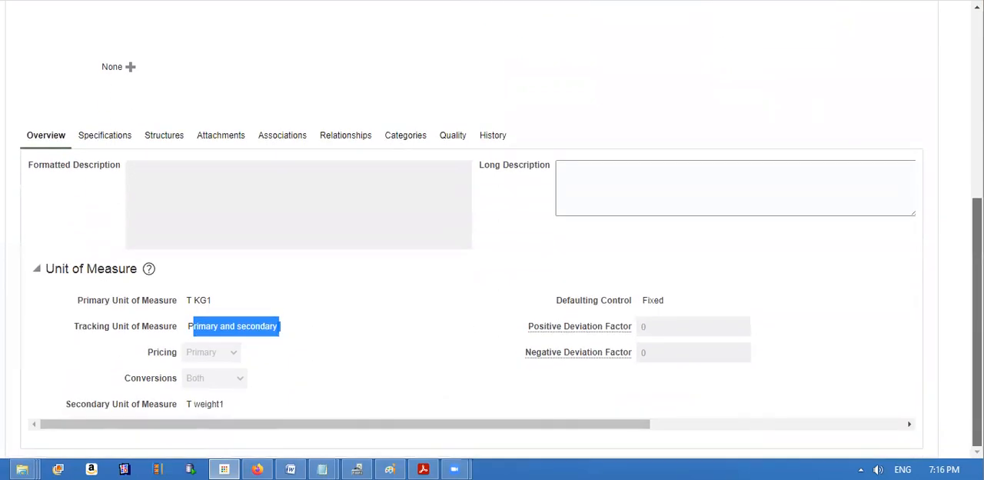
{"action": "left_click", "coordinate": [193, 408]}
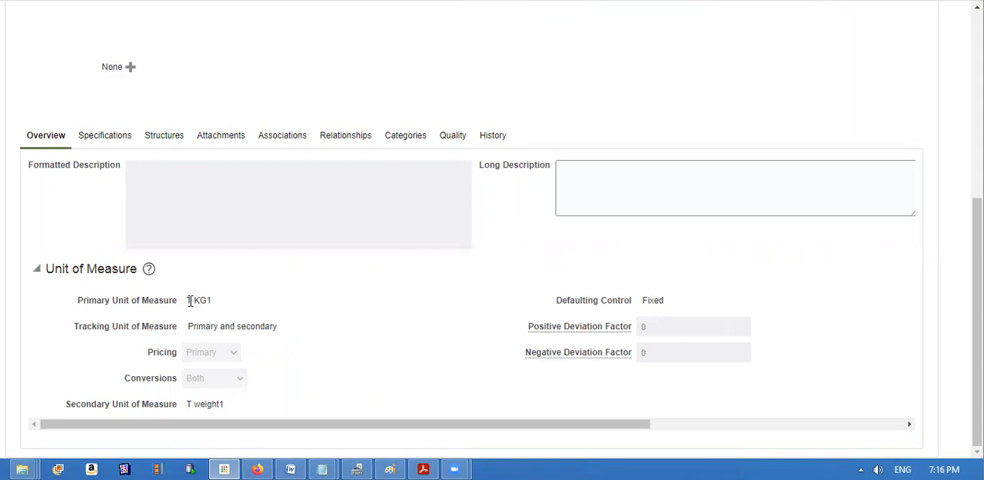
{"action": "left_click_drag", "start_coordinate": [190, 300], "coordinate": [213, 301]}
{"action": "left_click_drag", "start_coordinate": [189, 401], "coordinate": [233, 407]}
{"action": "left_click", "coordinate": [266, 408]}
Save and close the P DUAL Lot Item record and return to the home page.
{"action": "scroll", "coordinate": [492, 231], "scroll_direction": "up", "scroll_amount": 5}
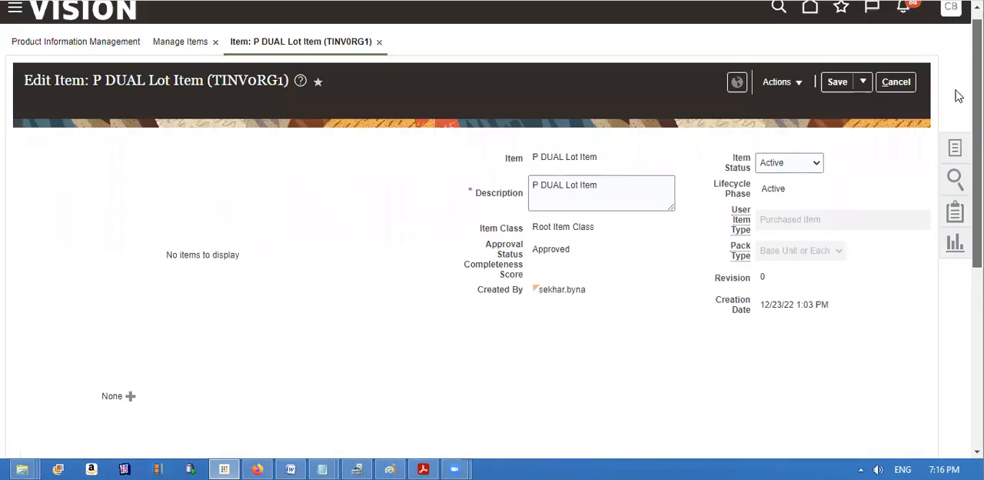
{"action": "left_click", "coordinate": [862, 83]}
{"action": "left_click", "coordinate": [854, 101]}
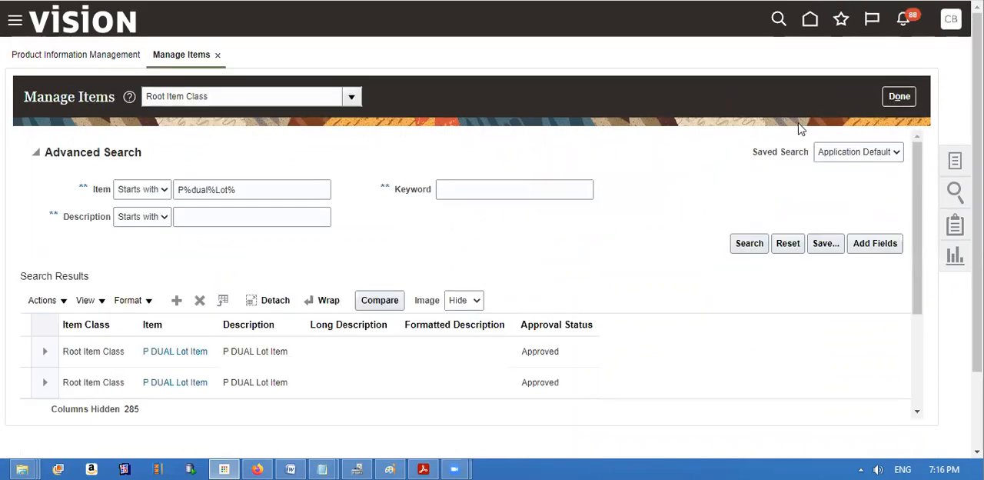
{"action": "left_click", "coordinate": [955, 163]}
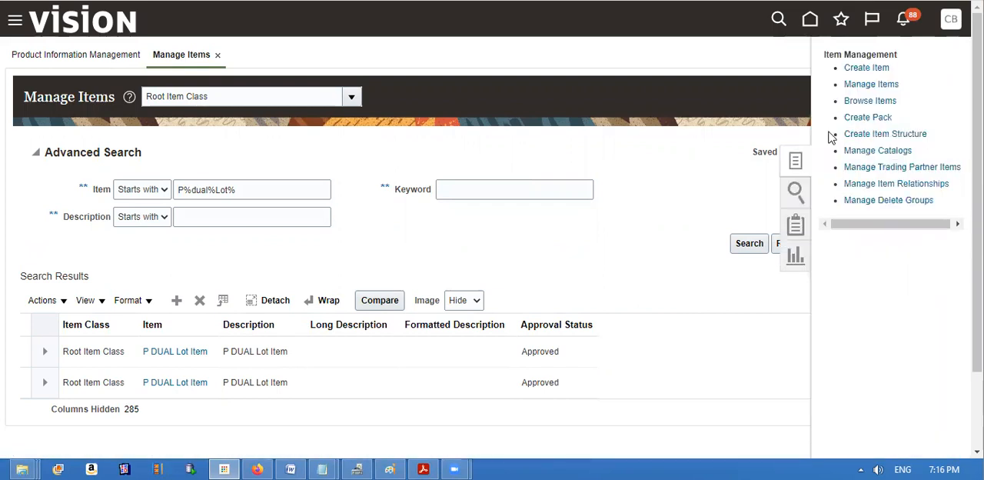
{"action": "left_click", "coordinate": [113, 31]}
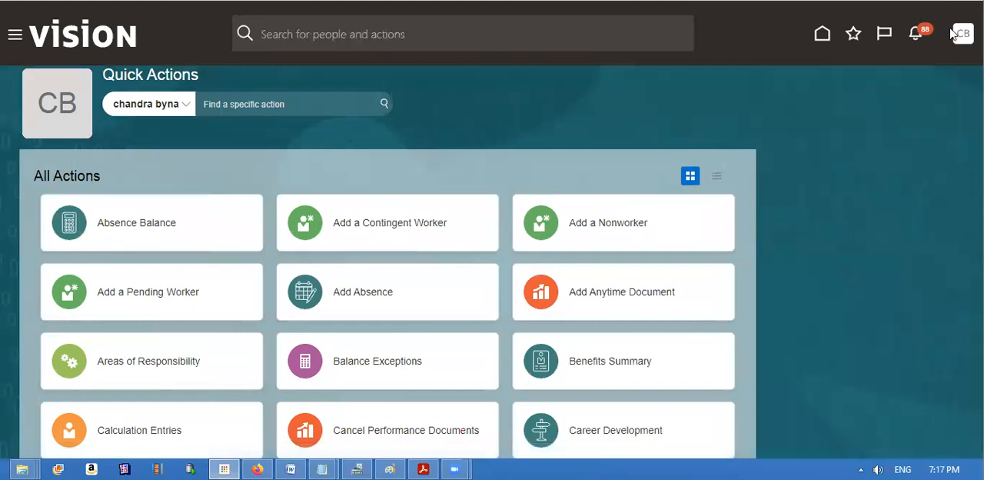
Go to Setup and Maintenance and open its task search page.
{"action": "left_click", "coordinate": [955, 33]}
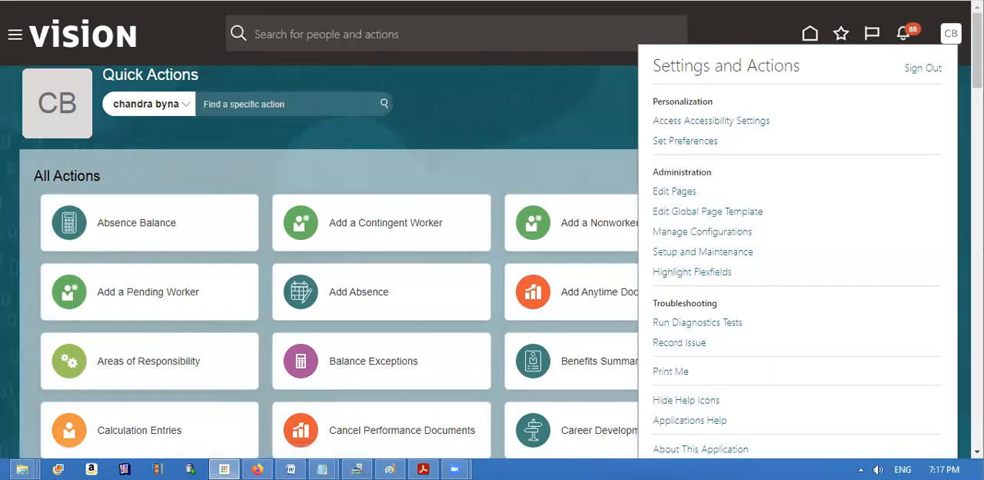
{"action": "left_click", "coordinate": [734, 253]}
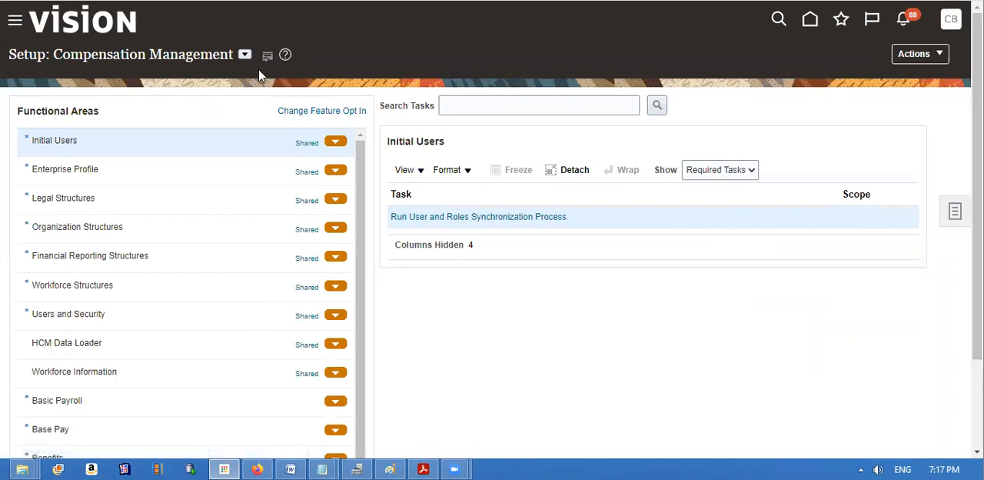
{"action": "left_click", "coordinate": [952, 211]}
{"action": "left_click", "coordinate": [851, 259]}
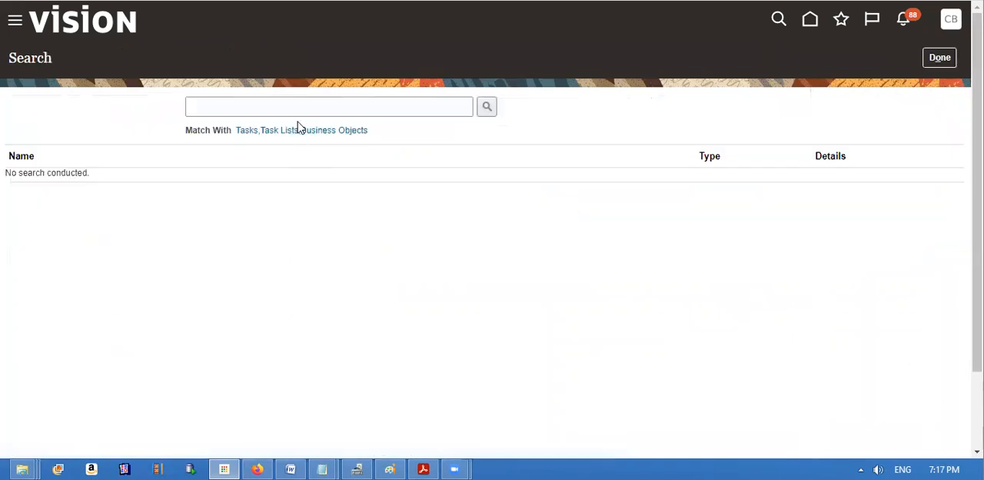
Search the setup tasks for manage%Unit%Of% and open the Manage Units of Measure task.
{"action": "left_click", "coordinate": [273, 100]}
{"action": "type", "text": "manage%"}
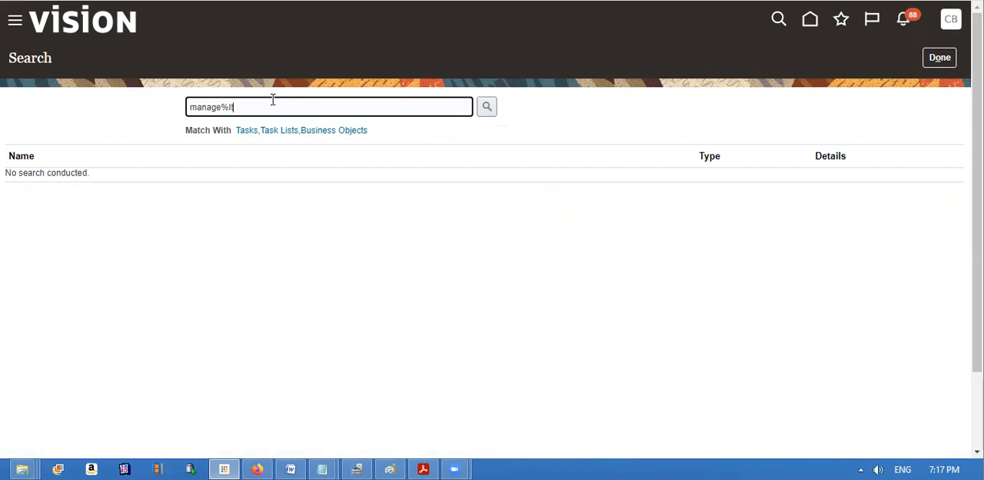
{"action": "type", "text": "Unit%Of%"}
{"action": "left_click", "coordinate": [482, 113]}
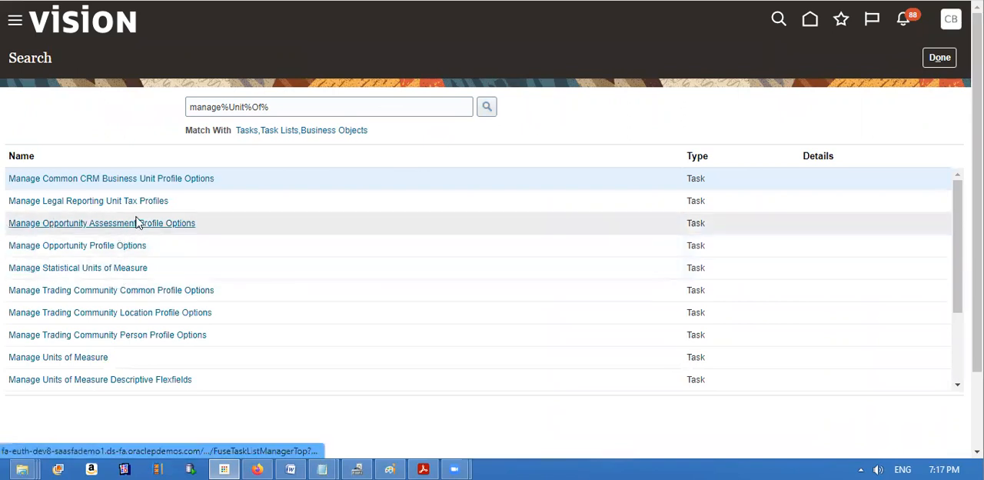
{"action": "left_click", "coordinate": [77, 357]}
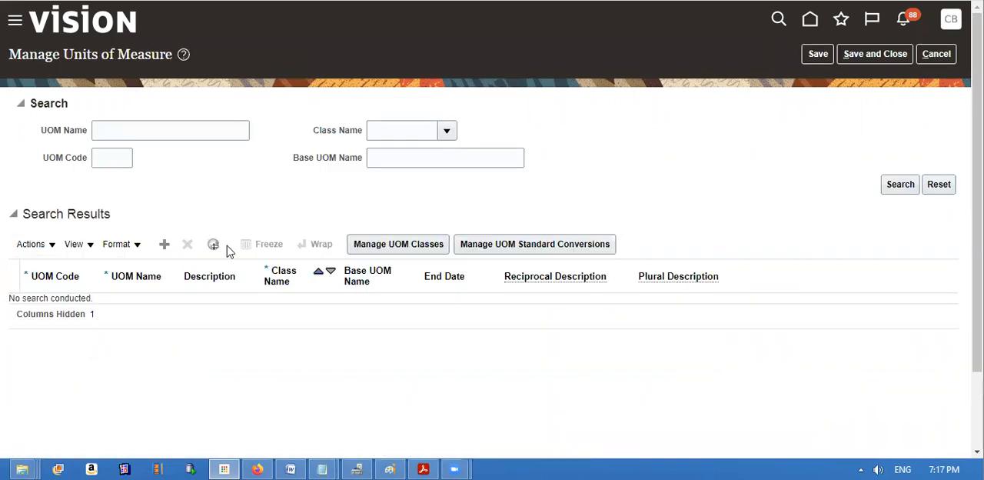
Open the Manage UOM Interclass Conversions page from Manage Units of Measure.
{"action": "left_click", "coordinate": [126, 130]}
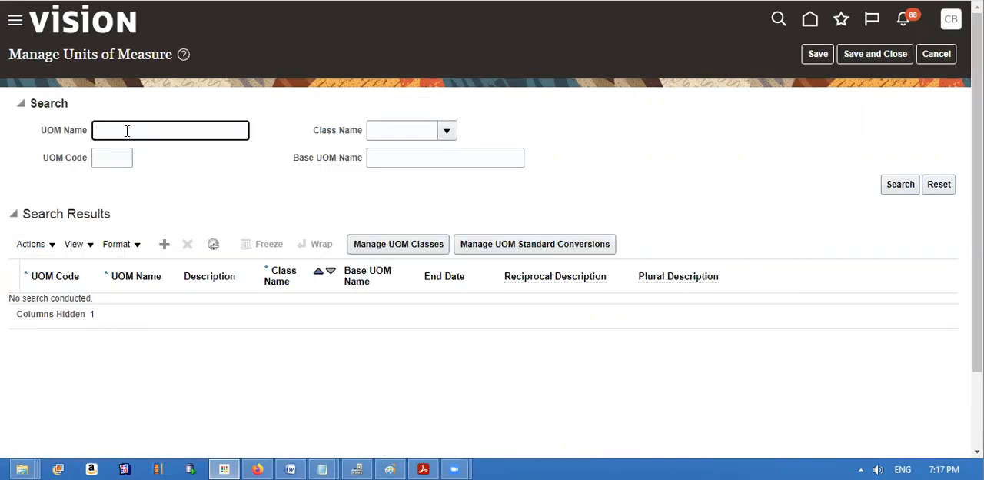
{"action": "left_click", "coordinate": [33, 243]}
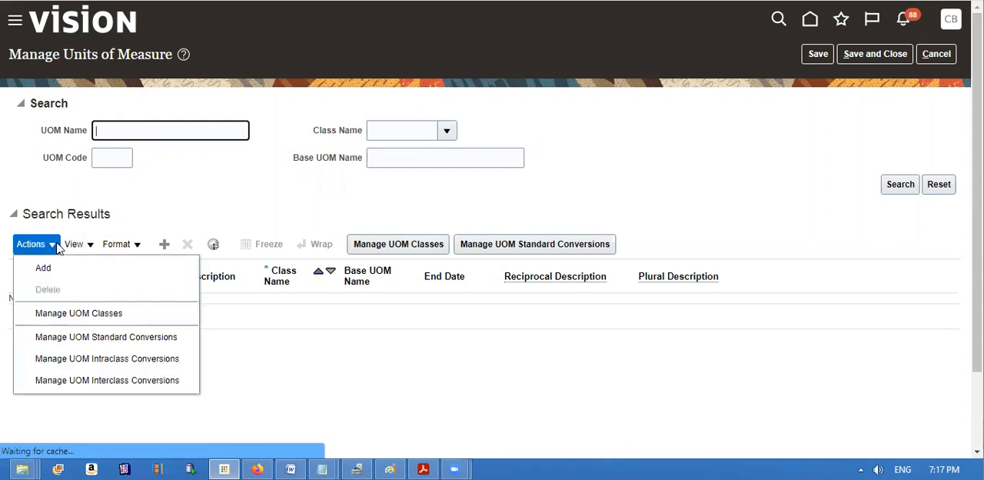
{"action": "left_click", "coordinate": [60, 381]}
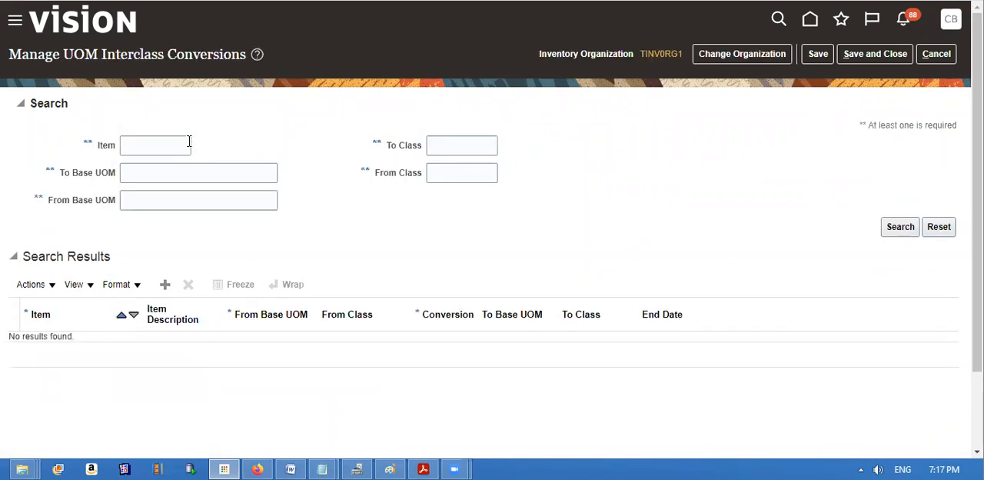
Search the interclass conversions for items matching P%dual%.
{"action": "left_click", "coordinate": [187, 142]}
{"action": "type", "text": "P%du"}
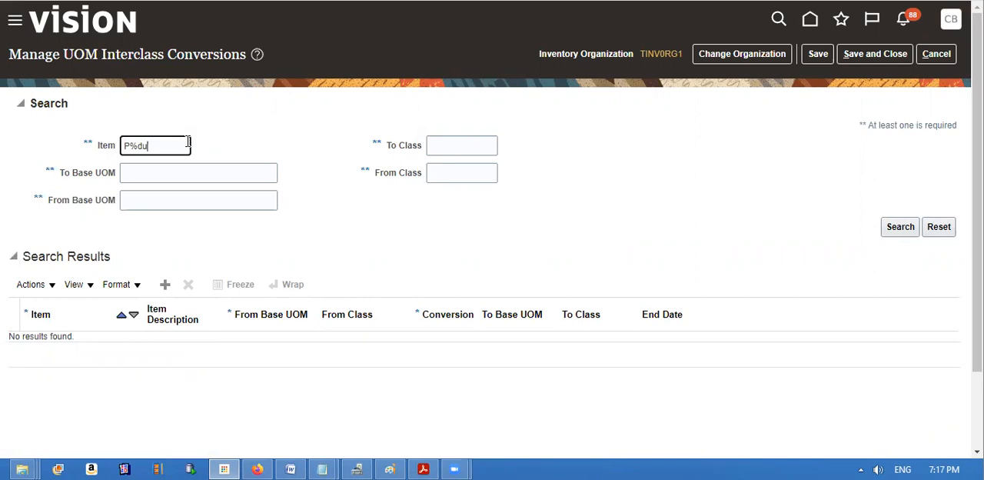
{"action": "type", "text": "al%"}
{"action": "left_click", "coordinate": [889, 243]}
{"action": "left_click", "coordinate": [899, 231]}
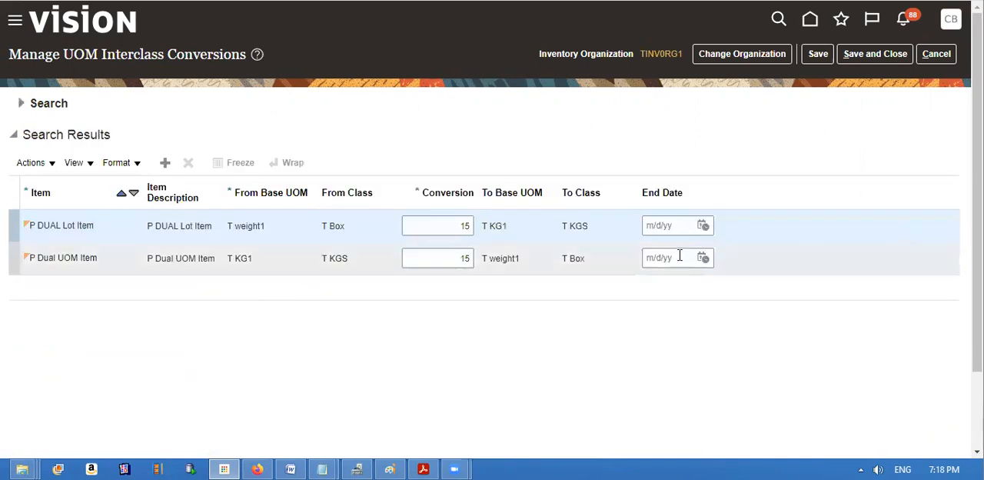
Examine the P Dual UOM Item conversion row, then leave the interclass conversions page without saving.
{"action": "left_click", "coordinate": [39, 262]}
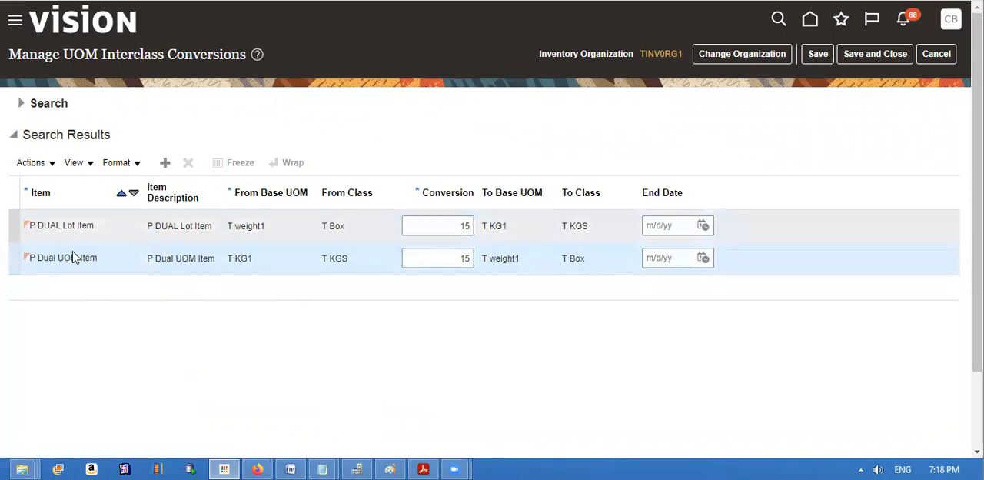
{"action": "left_click_drag", "start_coordinate": [8, 263], "coordinate": [730, 269]}
{"action": "left_click", "coordinate": [730, 268]}
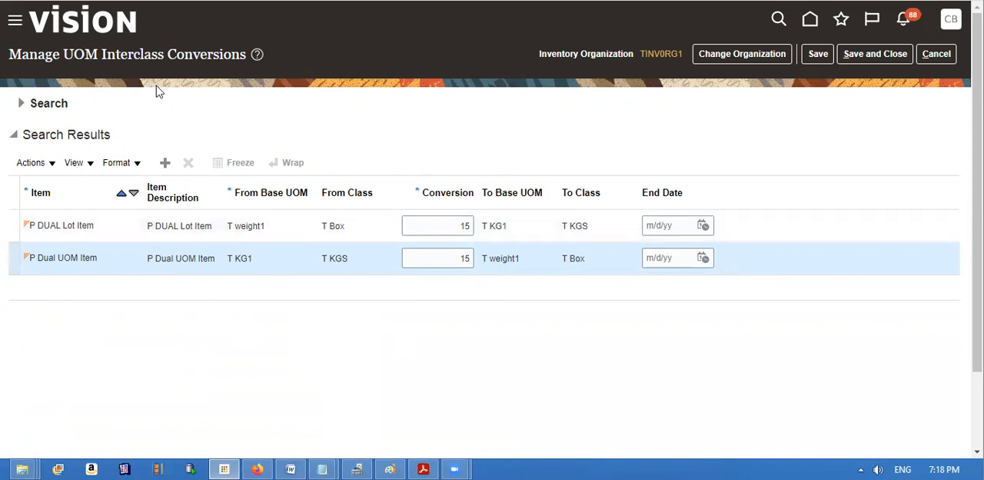
{"action": "left_click_drag", "start_coordinate": [104, 60], "coordinate": [201, 58]}
{"action": "left_click", "coordinate": [953, 55]}
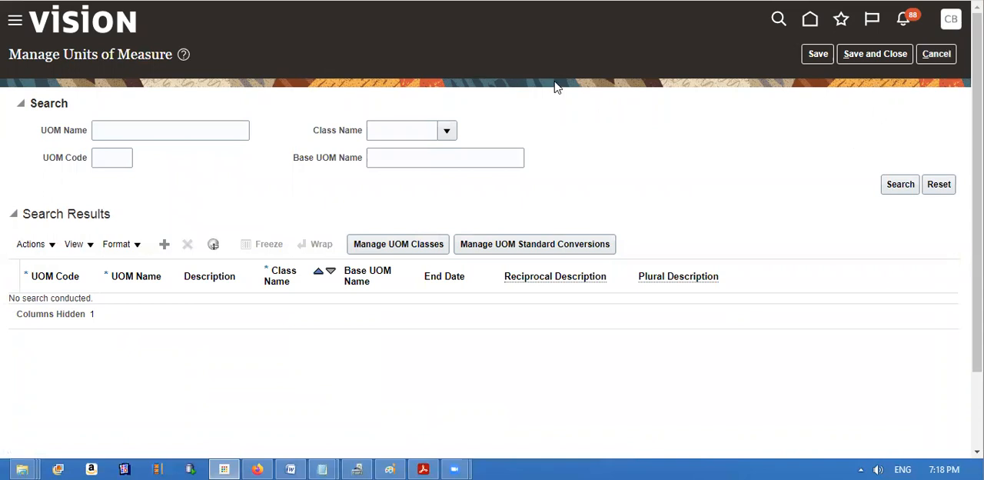
Go to the Inventory Management work area within Supply Chain Execution.
{"action": "left_click", "coordinate": [14, 27]}
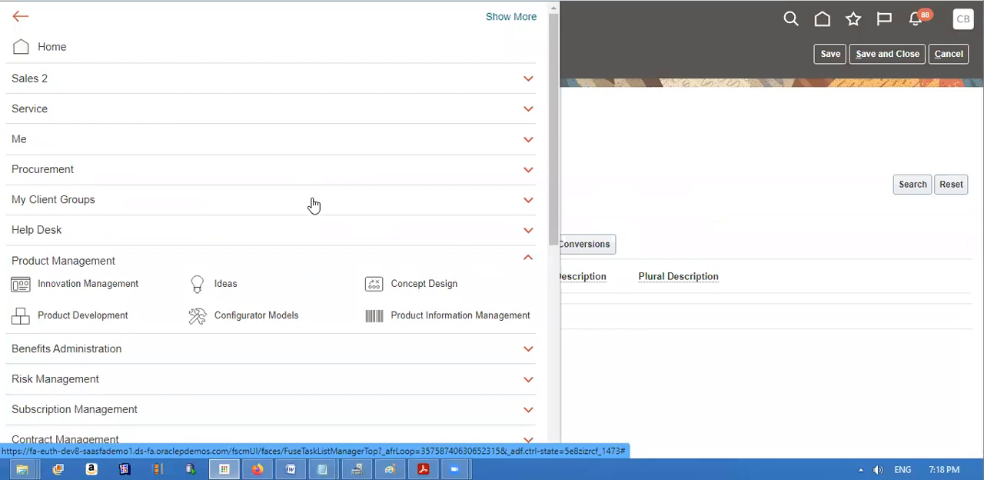
{"action": "left_click", "coordinate": [528, 260]}
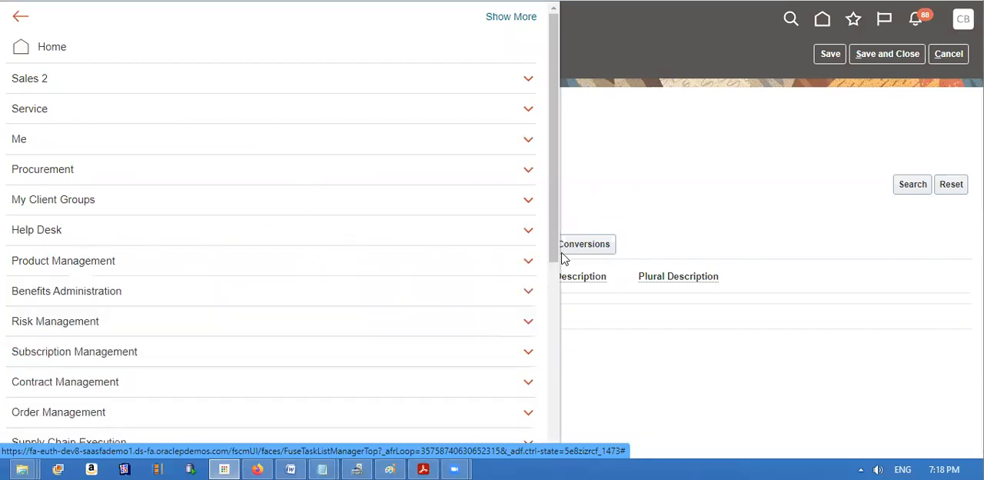
{"action": "left_click_drag", "start_coordinate": [552, 255], "coordinate": [551, 303]}
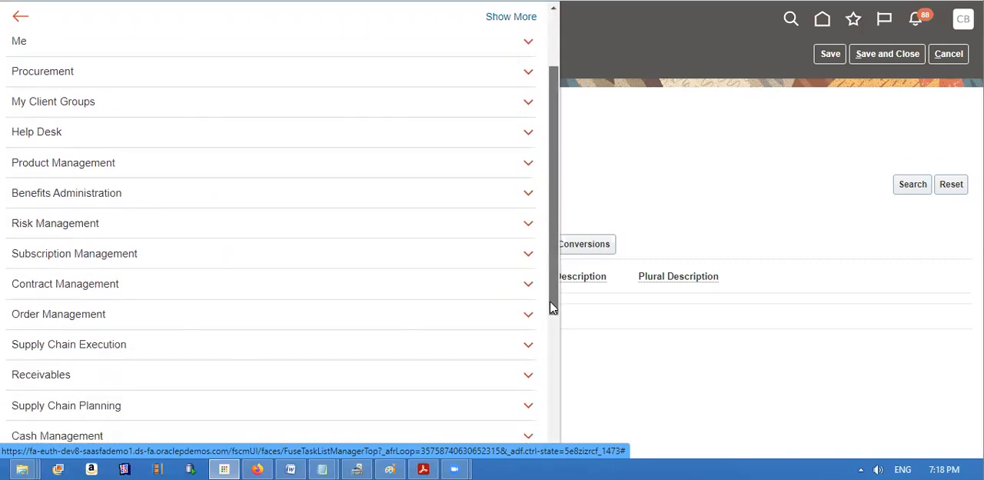
{"action": "left_click", "coordinate": [528, 344]}
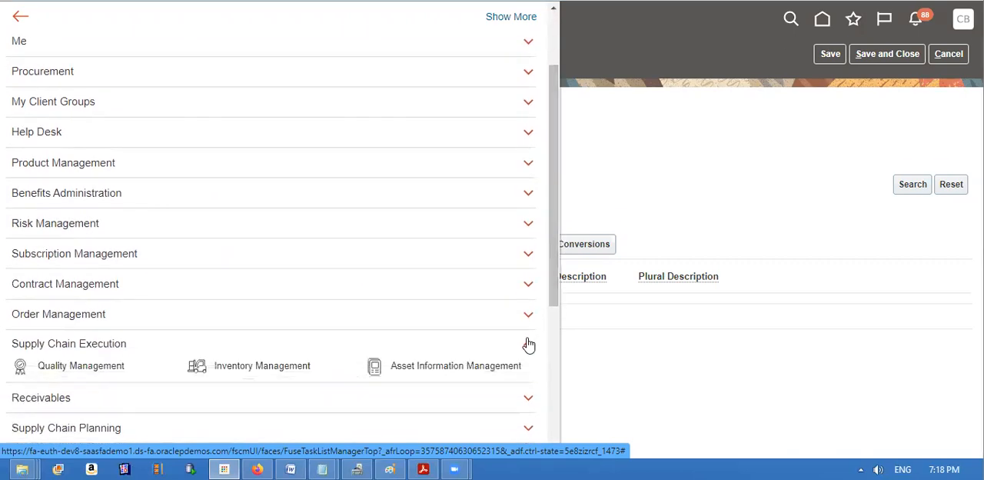
{"action": "left_click", "coordinate": [304, 366]}
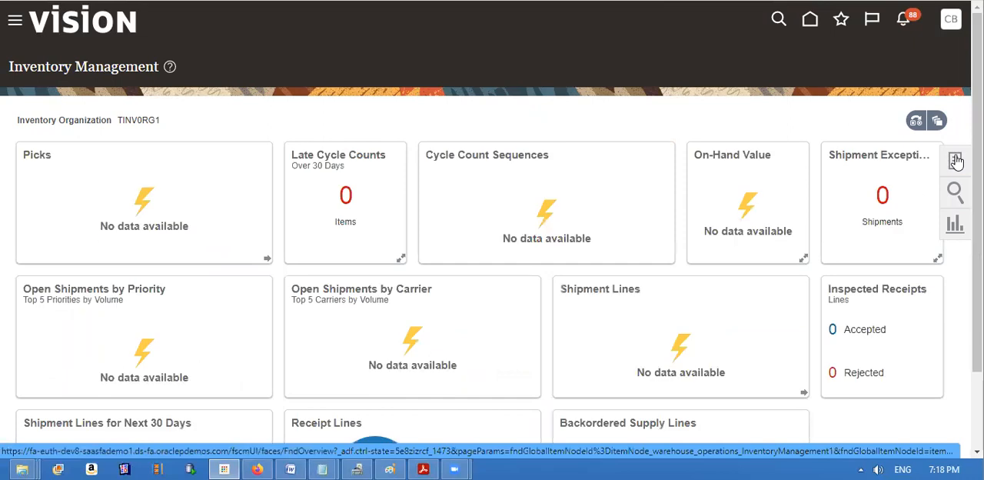
{"action": "left_click", "coordinate": [956, 160]}
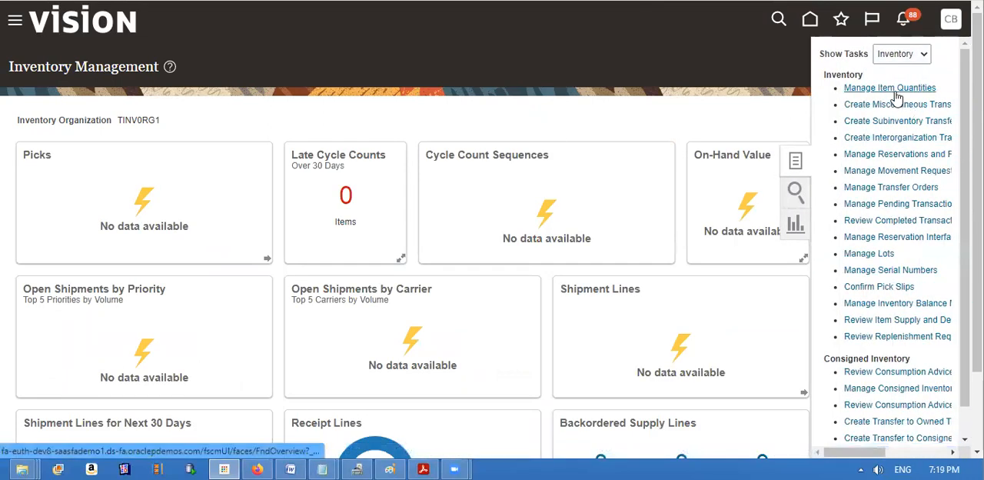
{"action": "left_click", "coordinate": [894, 106]}
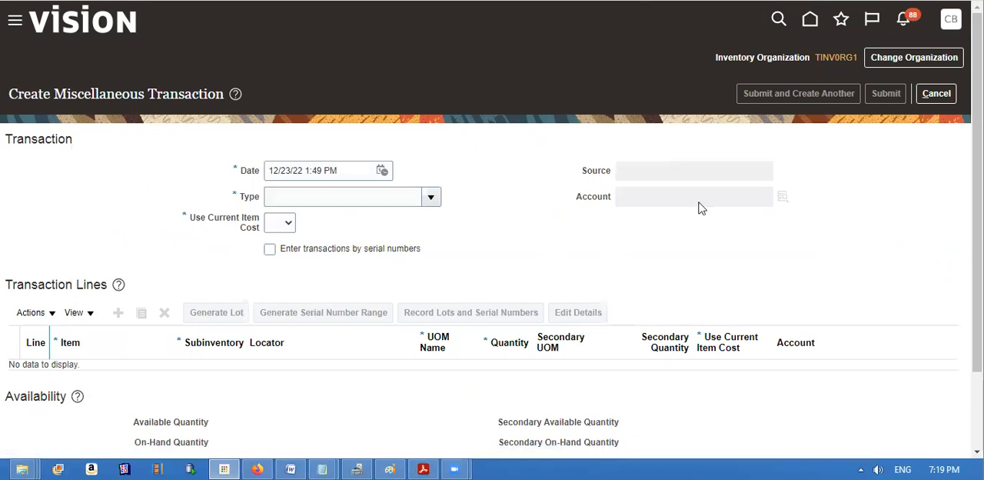
{"action": "left_click", "coordinate": [936, 98]}
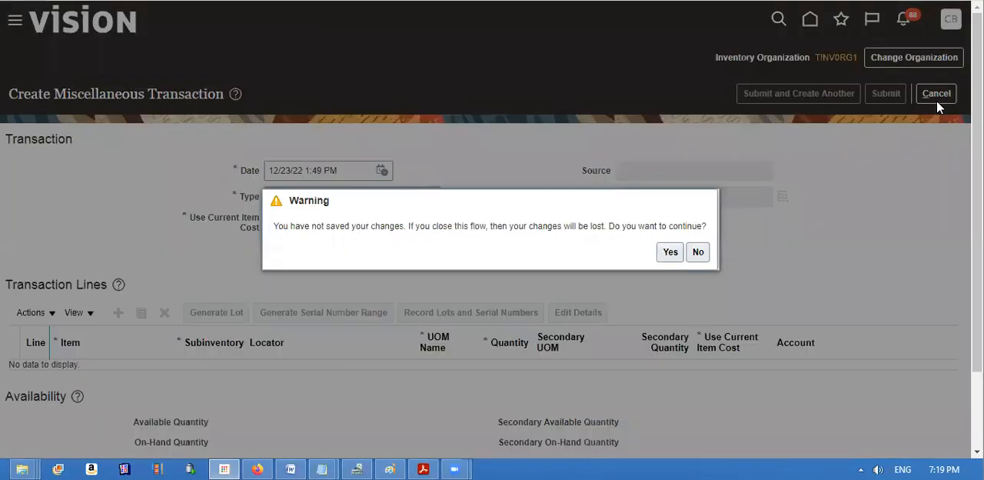
{"action": "left_click", "coordinate": [670, 253]}
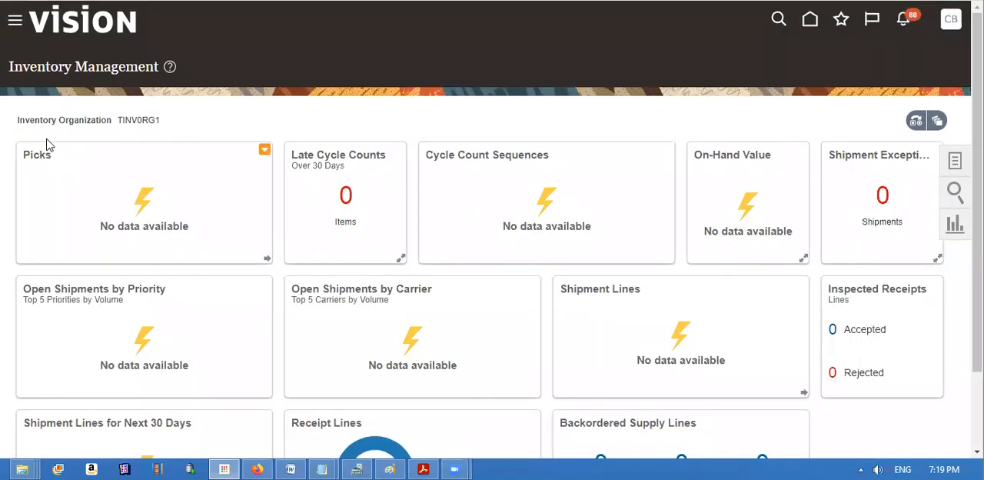
Go to Product Information Management and open the Manage Items task.
{"action": "left_click", "coordinate": [14, 23]}
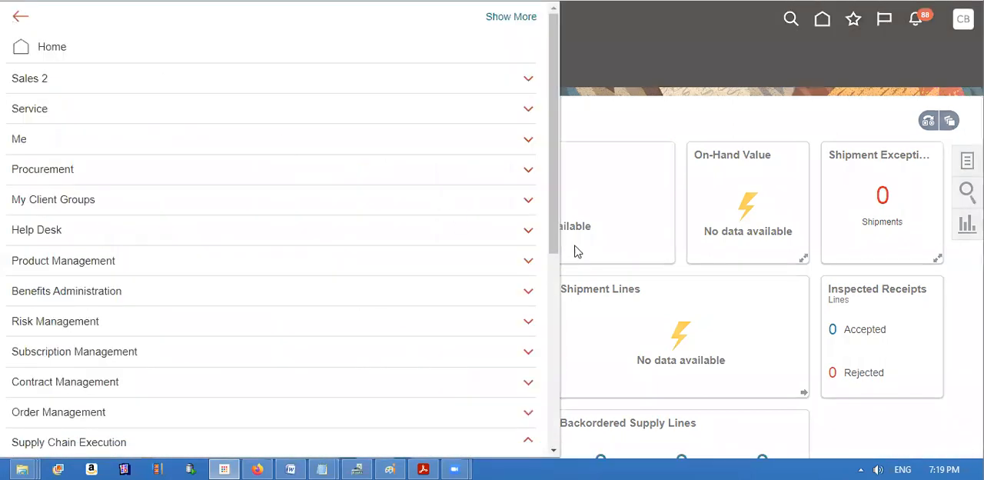
{"action": "left_click_drag", "start_coordinate": [555, 217], "coordinate": [553, 245]}
{"action": "left_click", "coordinate": [507, 216]}
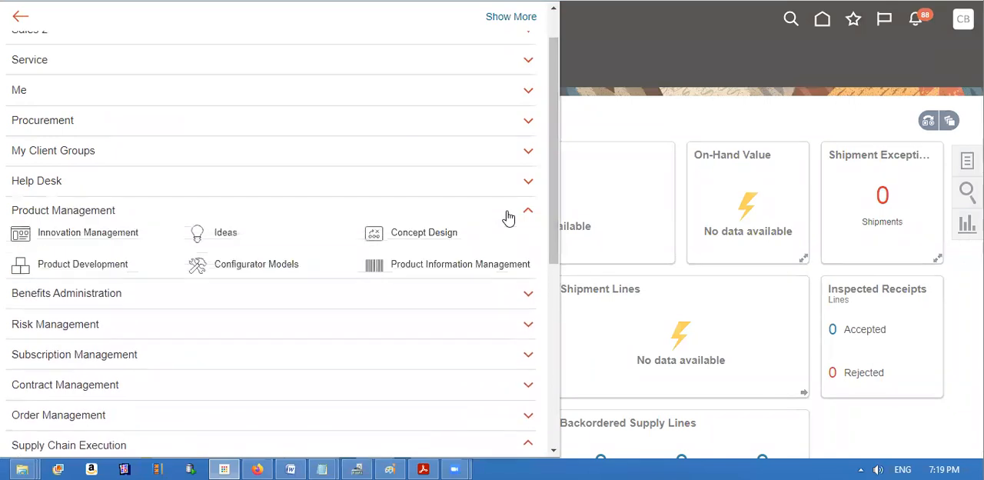
{"action": "left_click", "coordinate": [422, 271]}
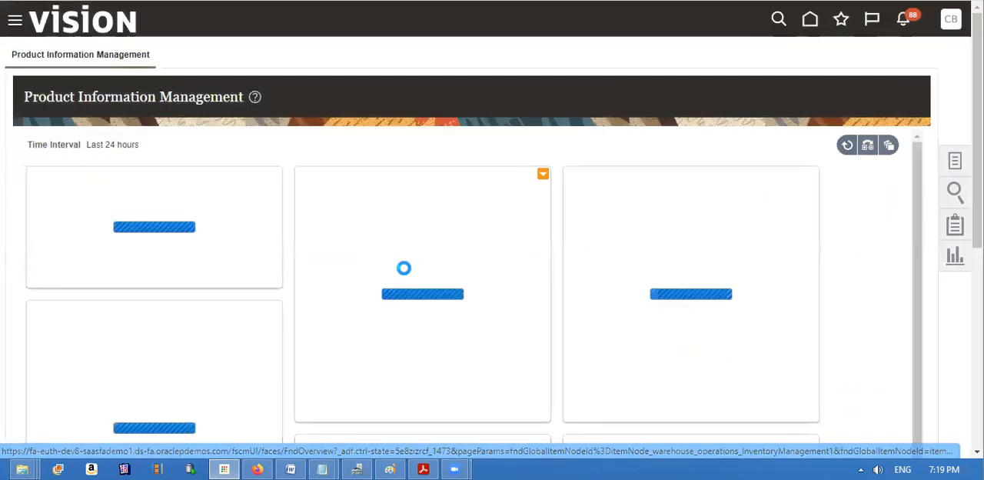
{"action": "left_click", "coordinate": [955, 163]}
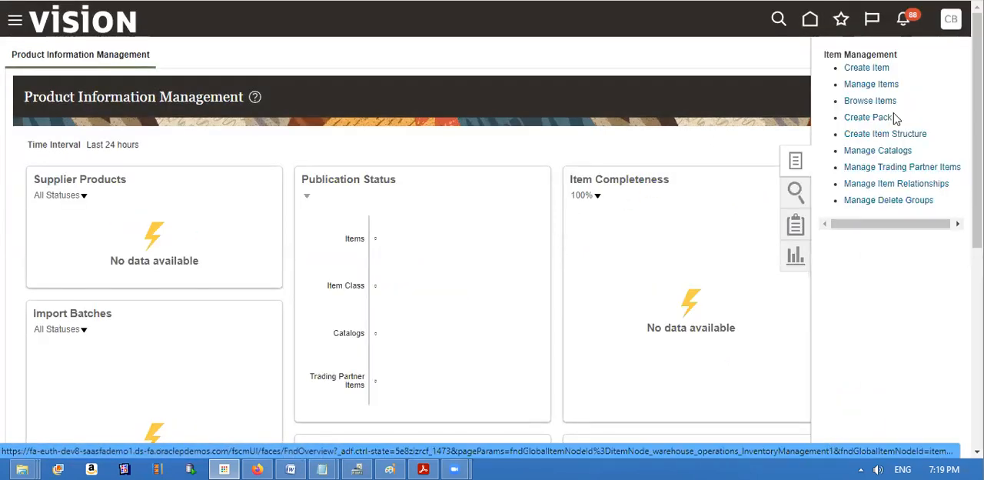
{"action": "left_click", "coordinate": [871, 84]}
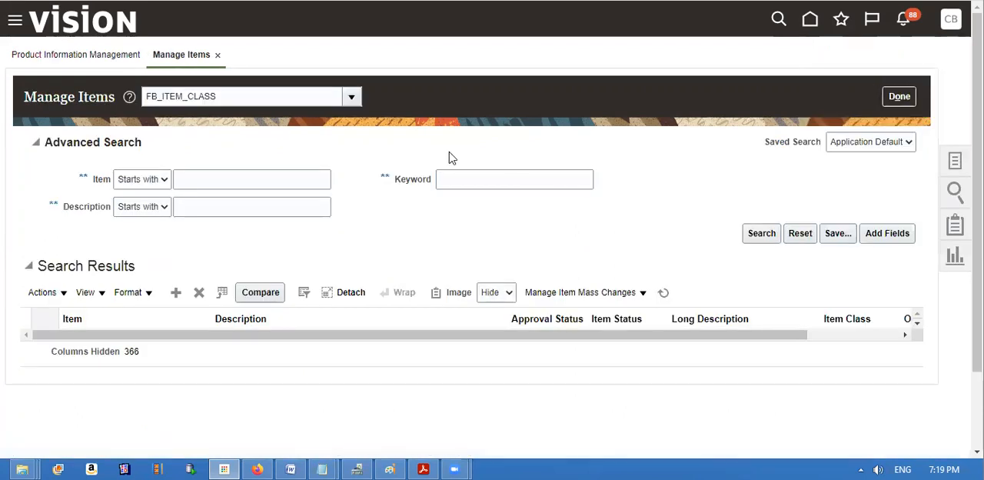
Set the item class for the Manage Items search to Root Item Class.
{"action": "left_click", "coordinate": [275, 97]}
{"action": "key", "text": "BackSpace"}
{"action": "key", "text": "BackSpace"}
{"action": "key", "text": "BackSpace"}
{"action": "key", "text": "BackSpace"}
{"action": "key", "text": "BackSpace"}
{"action": "key", "text": "BackSpace"}
{"action": "key", "text": "BackSpace"}
{"action": "key", "text": "BackSpace"}
{"action": "key", "text": "BackSpace"}
{"action": "key", "text": "BackSpace"}
{"action": "key", "text": "BackSpace"}
{"action": "key", "text": "BackSpace"}
{"action": "key", "text": "BackSpace"}
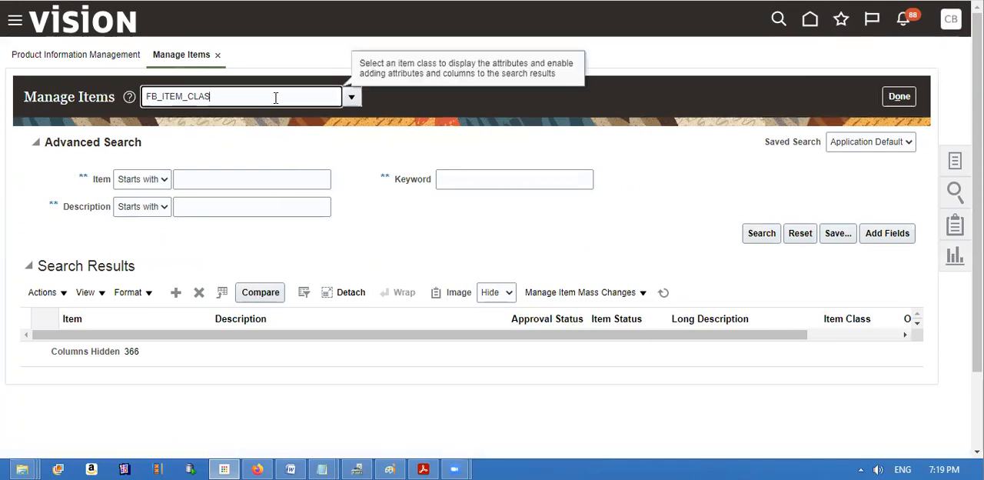
{"action": "type", "text": "Roo%I"}
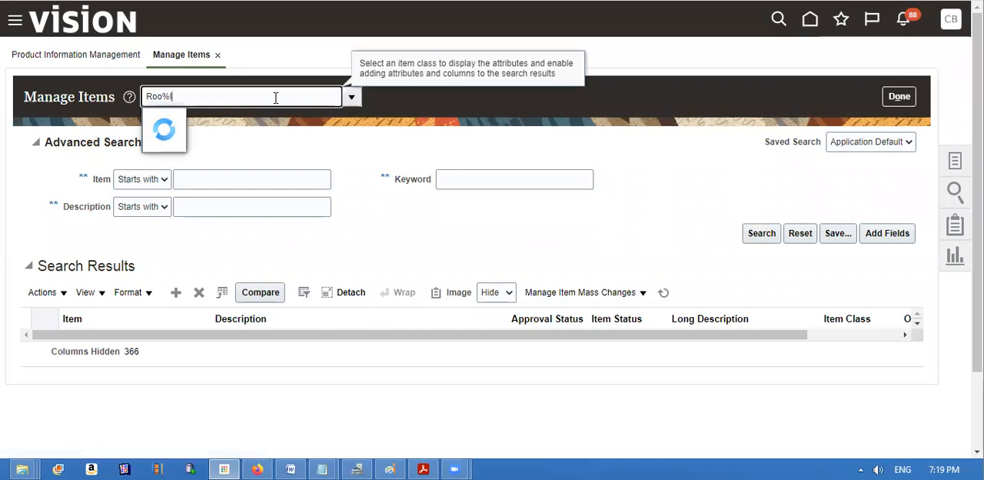
{"action": "type", "text": "tem%"}
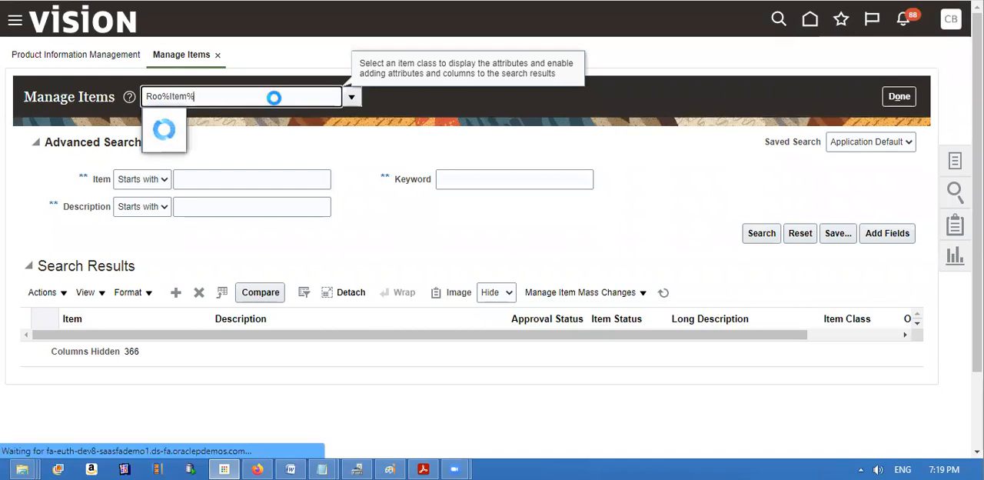
{"action": "key", "text": "BackSpace"}
{"action": "key", "text": "BackSpace"}
{"action": "key", "text": "BackSpace"}
{"action": "key", "text": "BackSpace"}
{"action": "key", "text": "BackSpace"}
{"action": "key", "text": "BackSpace"}
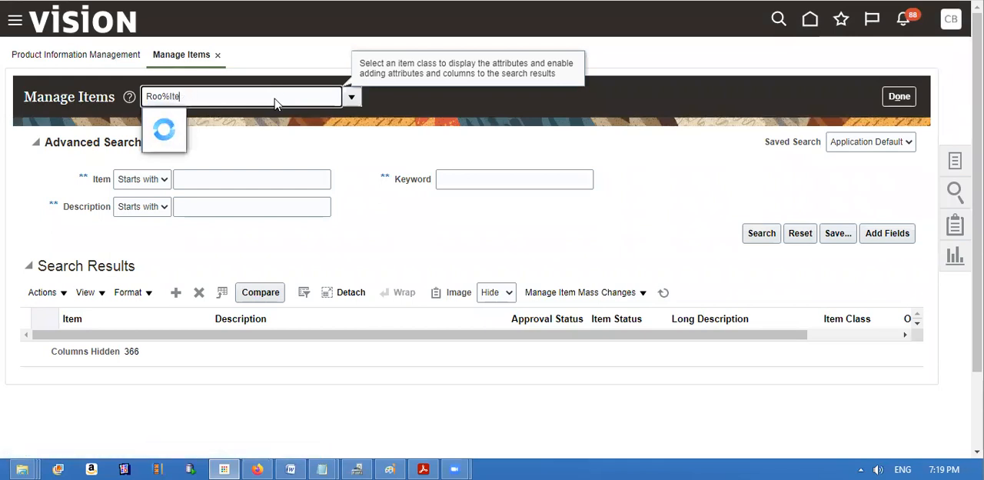
{"action": "type", "text": "t Item Class"}
{"action": "key", "text": "Tab"}
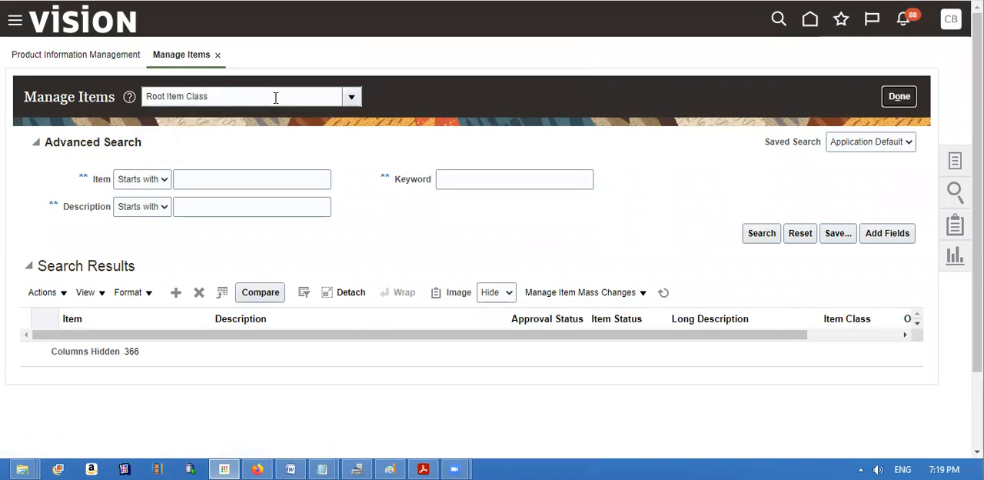
Search for items starting with P%Dual%LO and open the P DUAL Lot Item of organization TINV0RG1.
{"action": "left_click", "coordinate": [237, 180]}
{"action": "type", "text": "P%"}
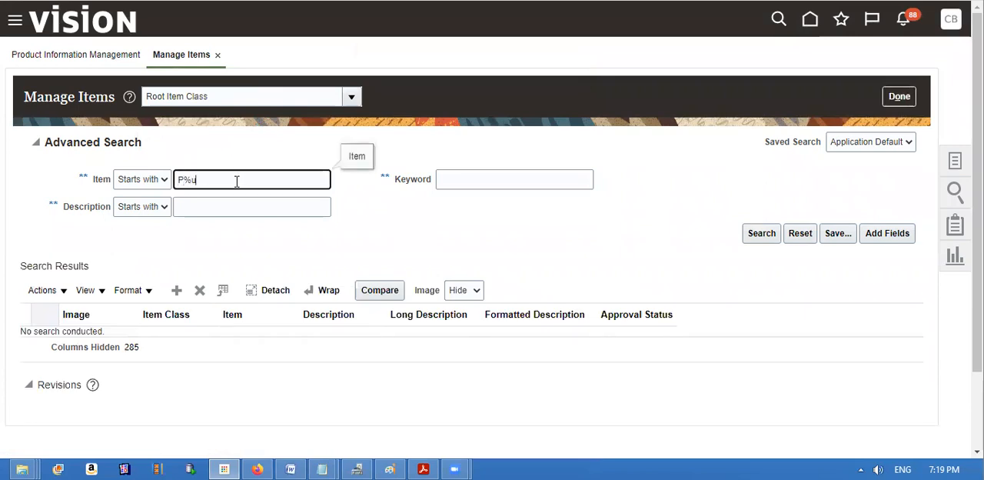
{"action": "type", "text": "Dual%LOt"}
{"action": "left_click", "coordinate": [748, 233]}
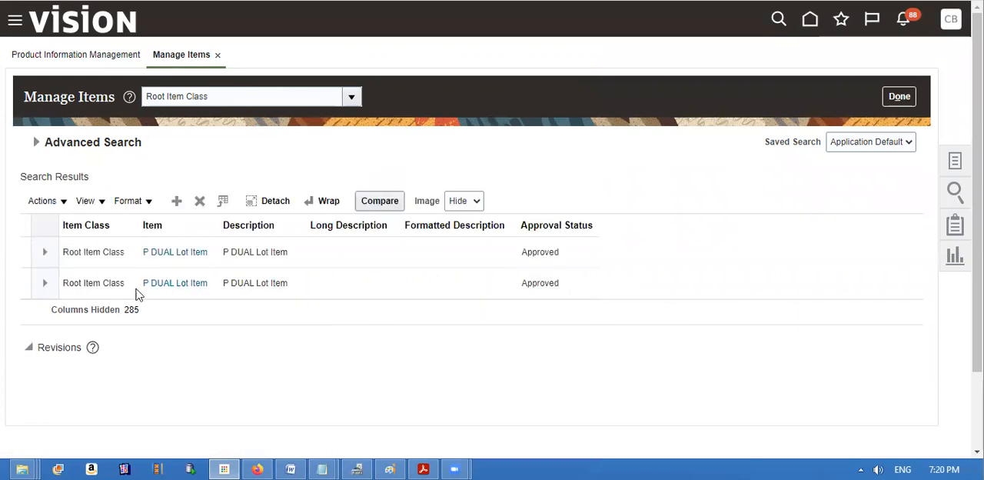
{"action": "left_click", "coordinate": [148, 284]}
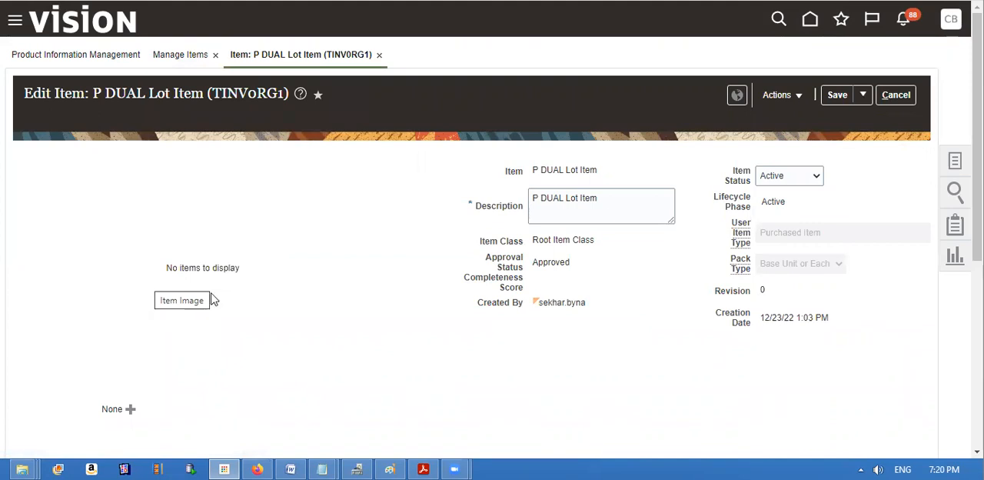
Review the item's unit of measure settings and the lot control attributes in its Inventory specifications.
{"action": "left_click_drag", "start_coordinate": [977, 196], "coordinate": [977, 382]}
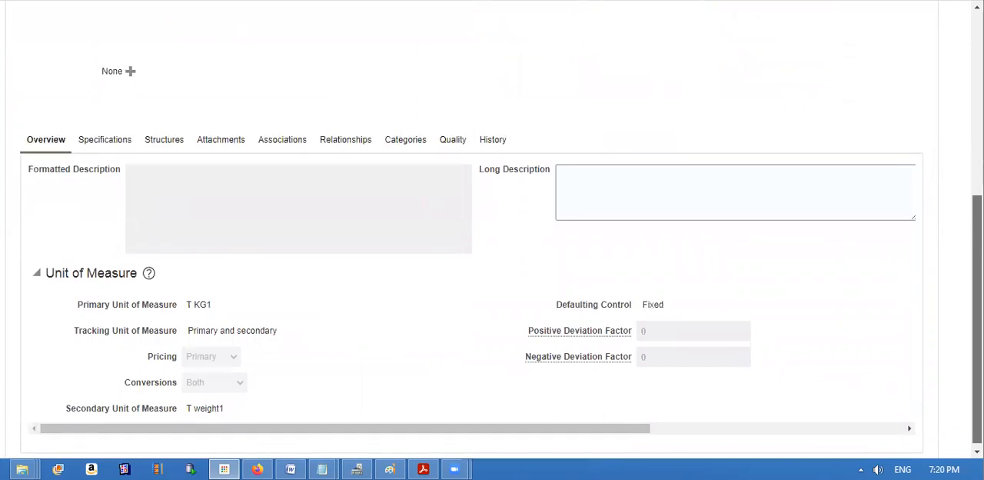
{"action": "left_click_drag", "start_coordinate": [977, 382], "coordinate": [978, 384]}
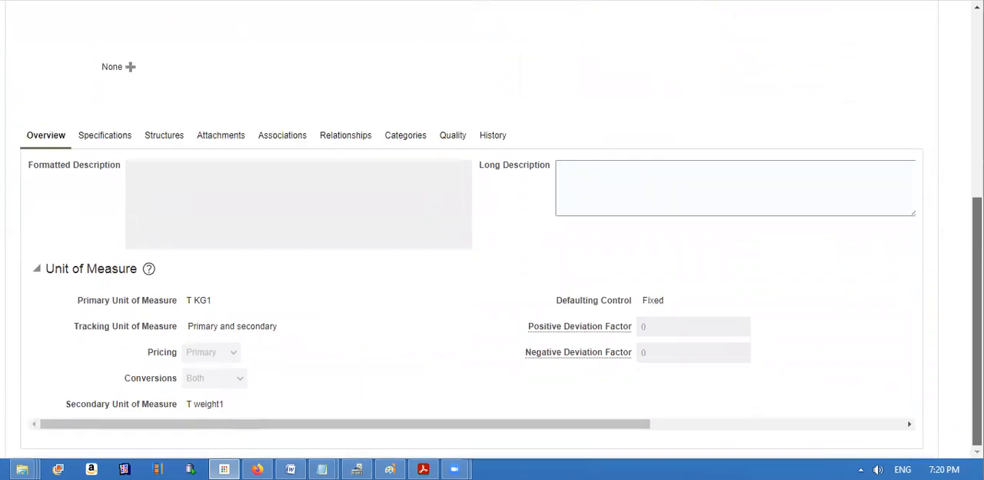
{"action": "left_click", "coordinate": [114, 138]}
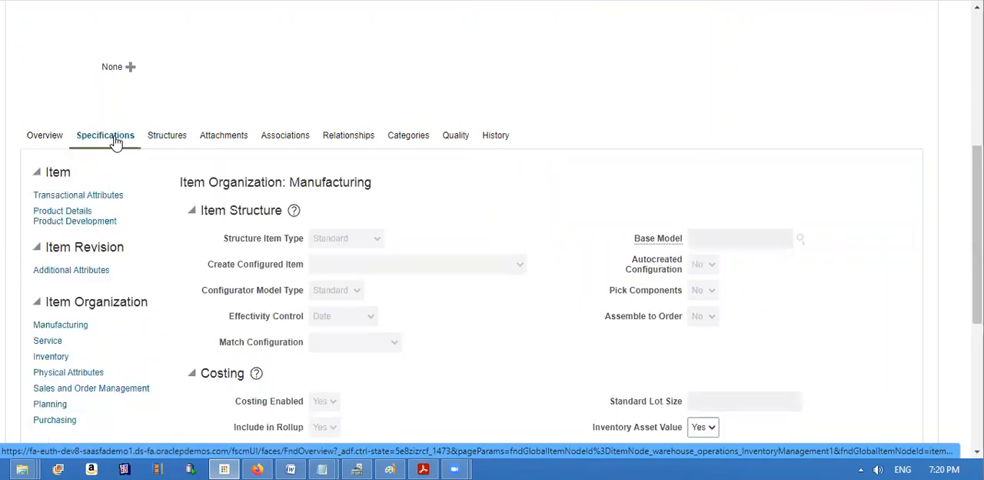
{"action": "left_click", "coordinate": [51, 356]}
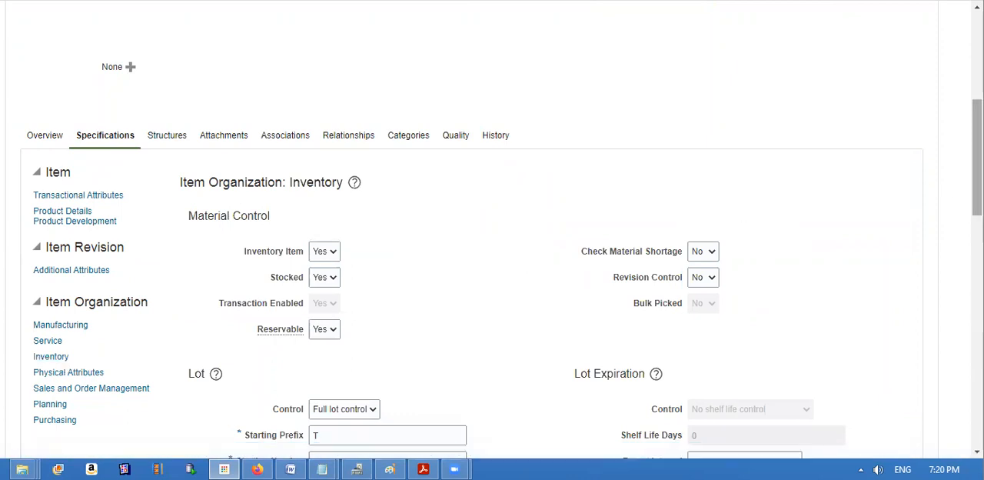
{"action": "scroll", "coordinate": [520, 222], "scroll_direction": "down", "scroll_amount": 3}
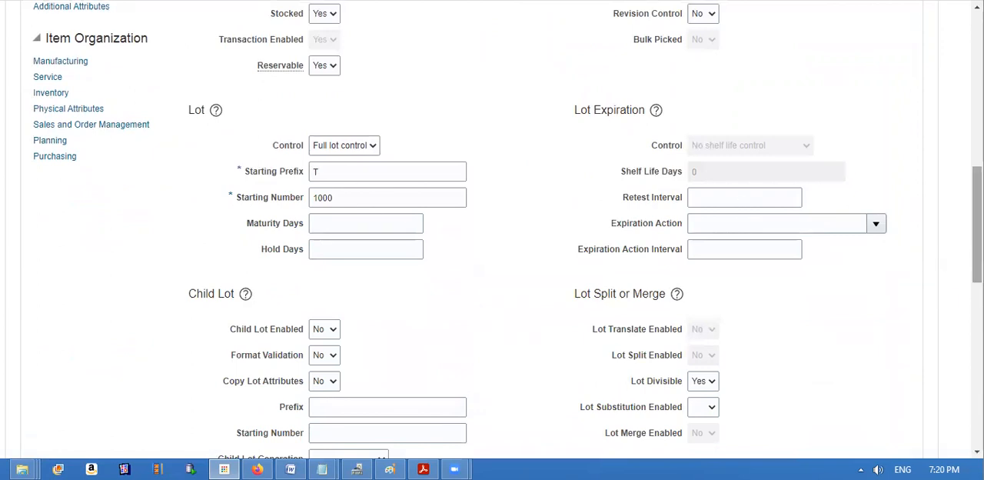
{"action": "left_click_drag", "start_coordinate": [976, 219], "coordinate": [952, 63]}
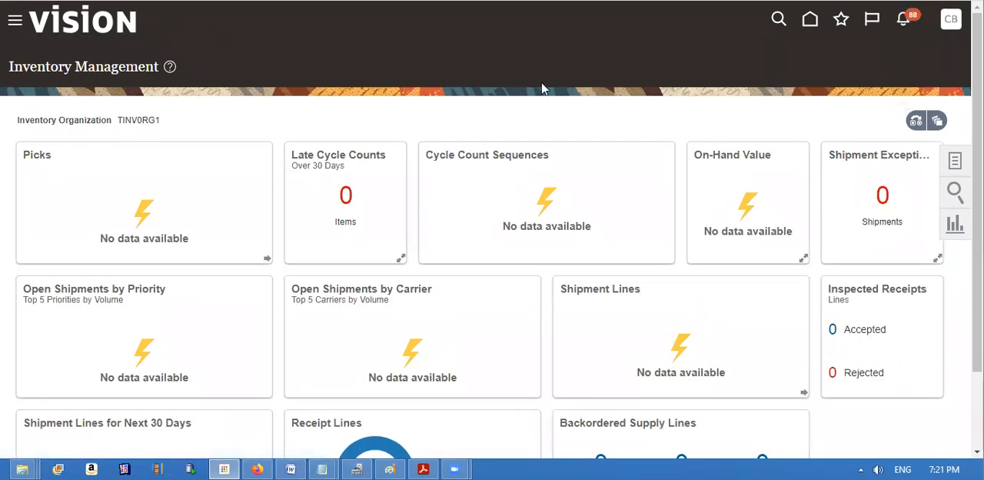
Start a new miscellaneous transaction in Inventory Management and set its type to Miscellaneous Receipt.
{"action": "left_click", "coordinate": [956, 171]}
{"action": "left_click", "coordinate": [903, 106]}
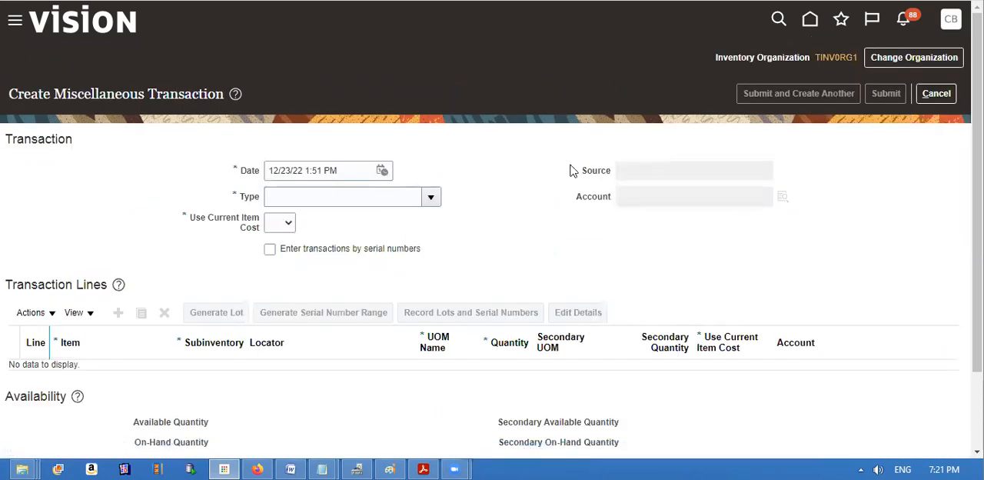
{"action": "left_click", "coordinate": [399, 204]}
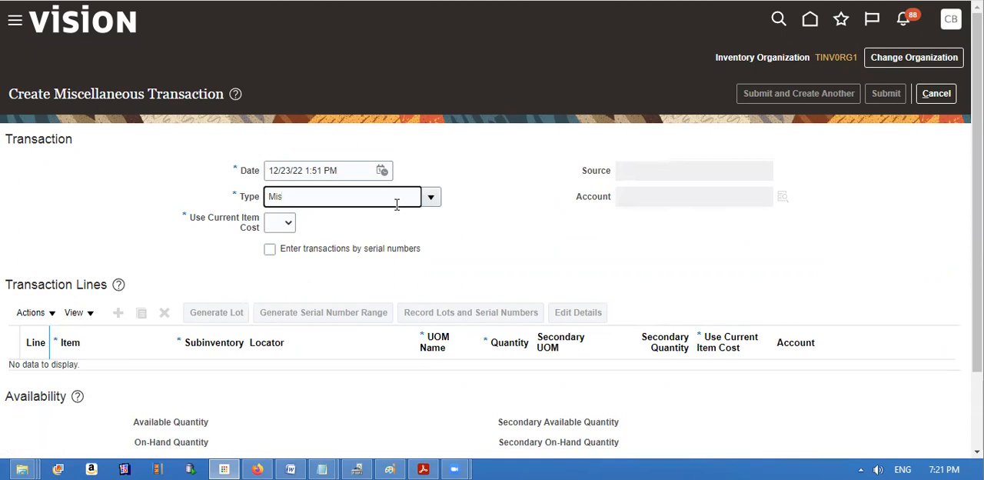
{"action": "left_click", "coordinate": [432, 198]}
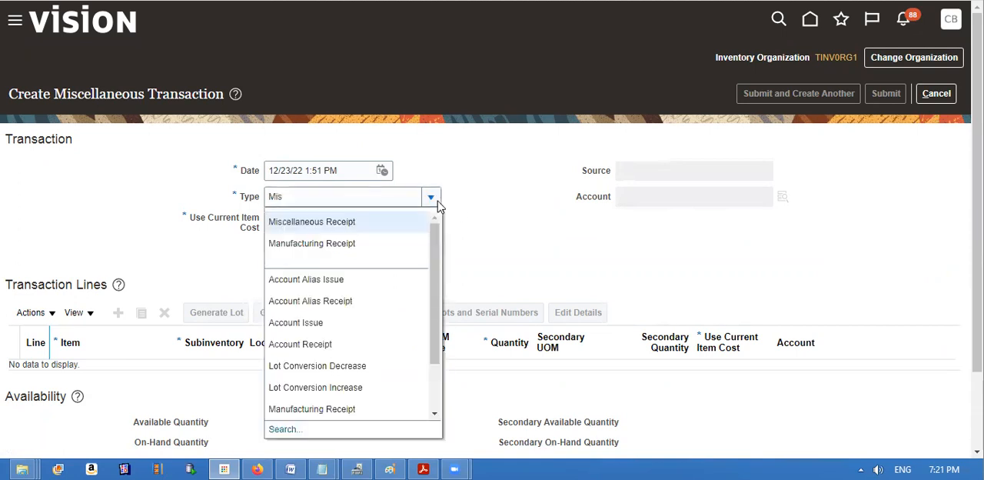
{"action": "left_click", "coordinate": [366, 222]}
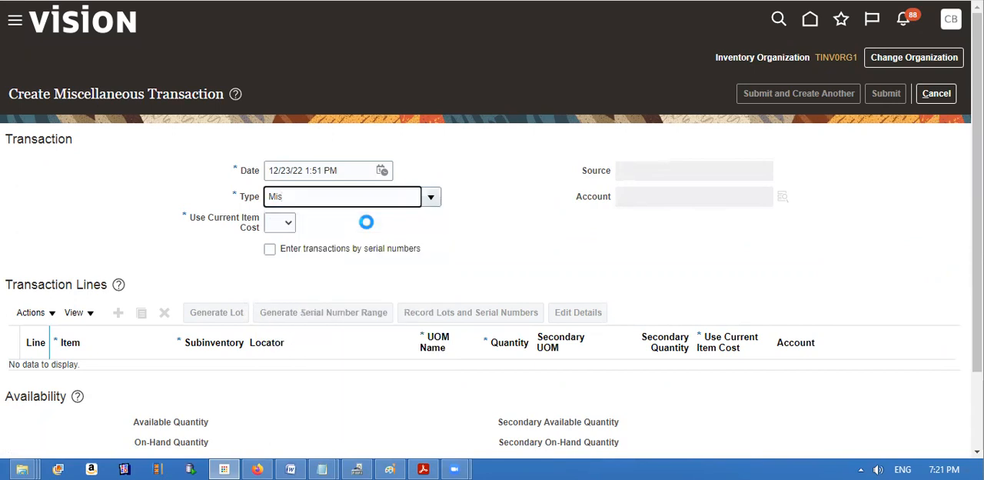
Set Use Current Item Cost to Yes and build the transaction's account from company 1000, department T Oracle Dept and account Cash.
{"action": "left_click", "coordinate": [288, 222]}
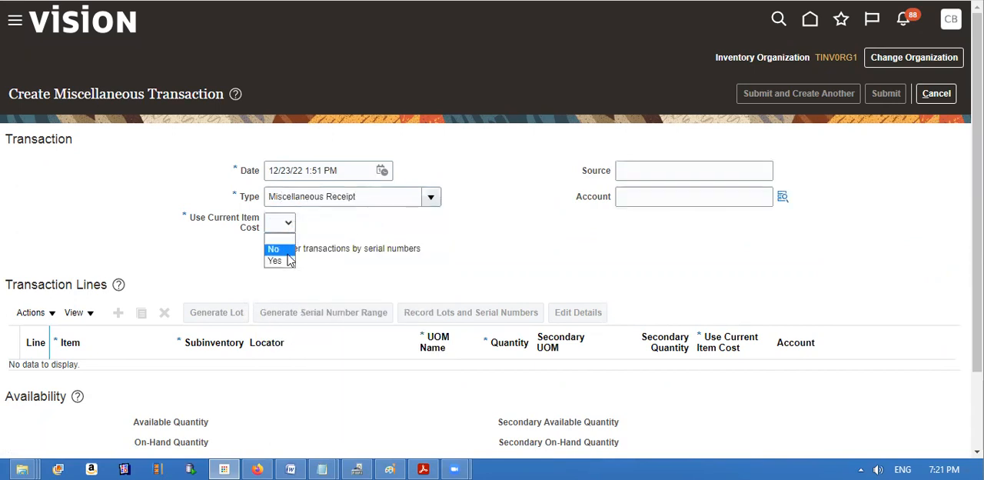
{"action": "left_click", "coordinate": [289, 260]}
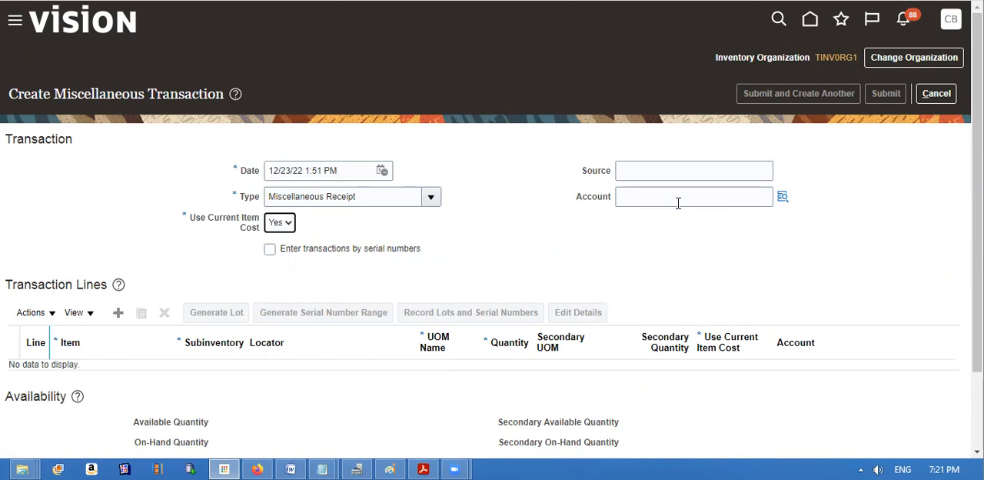
{"action": "left_click", "coordinate": [783, 198]}
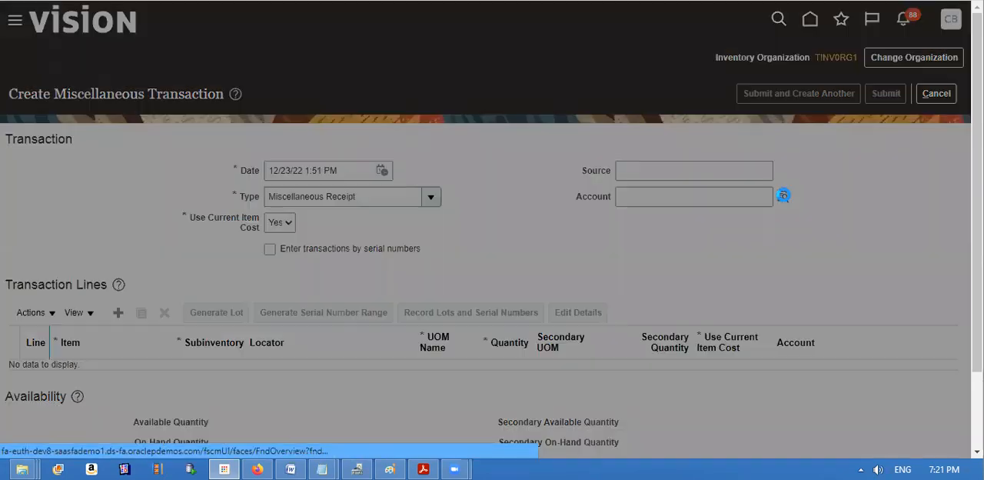
{"action": "left_click", "coordinate": [485, 211]}
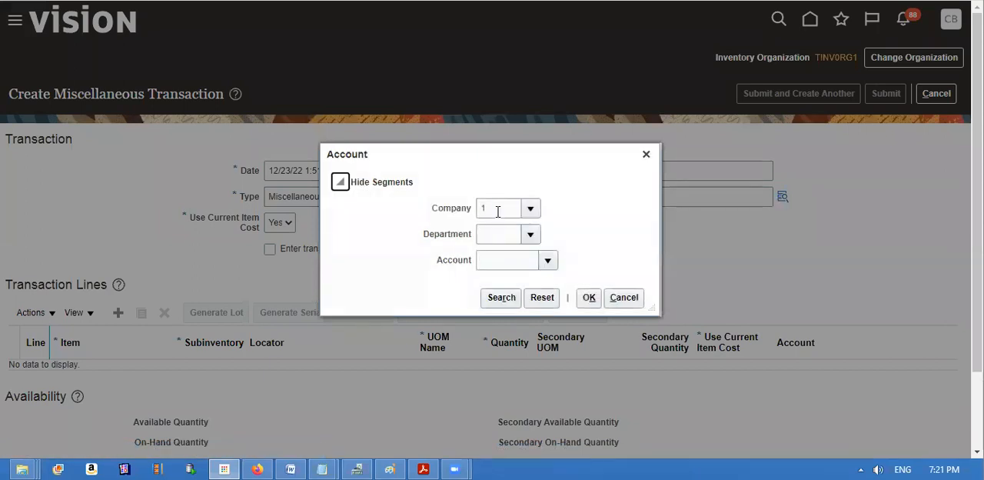
{"action": "left_click", "coordinate": [497, 212]}
{"action": "type", "text": "000"}
{"action": "key", "text": "Tab"}
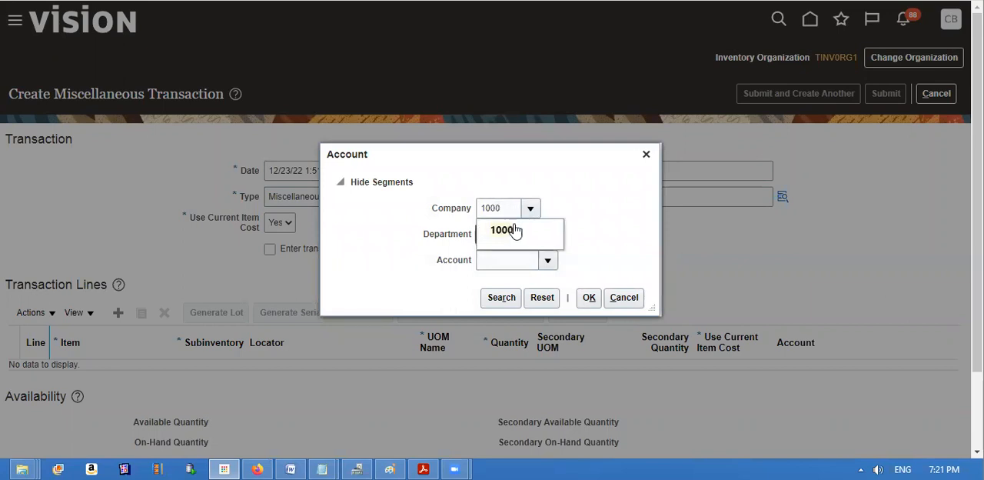
{"action": "left_click", "coordinate": [509, 230]}
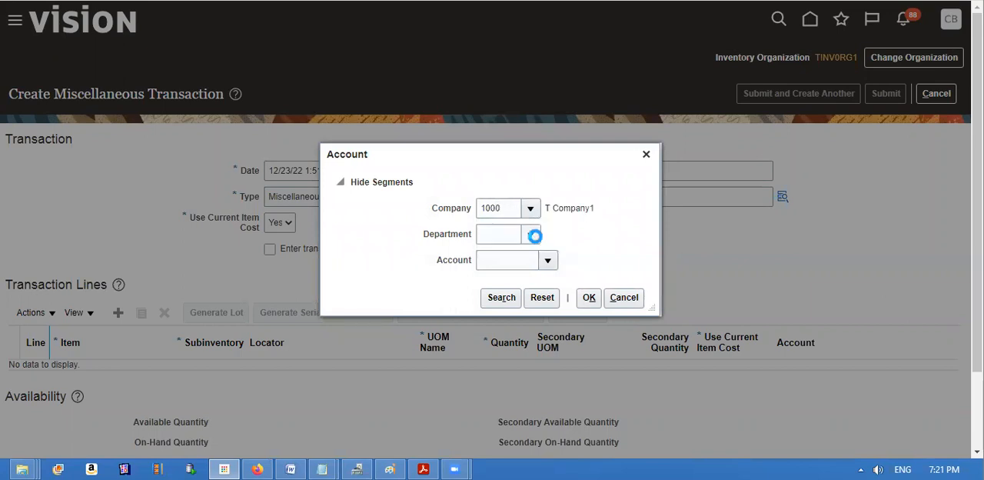
{"action": "left_click", "coordinate": [536, 236]}
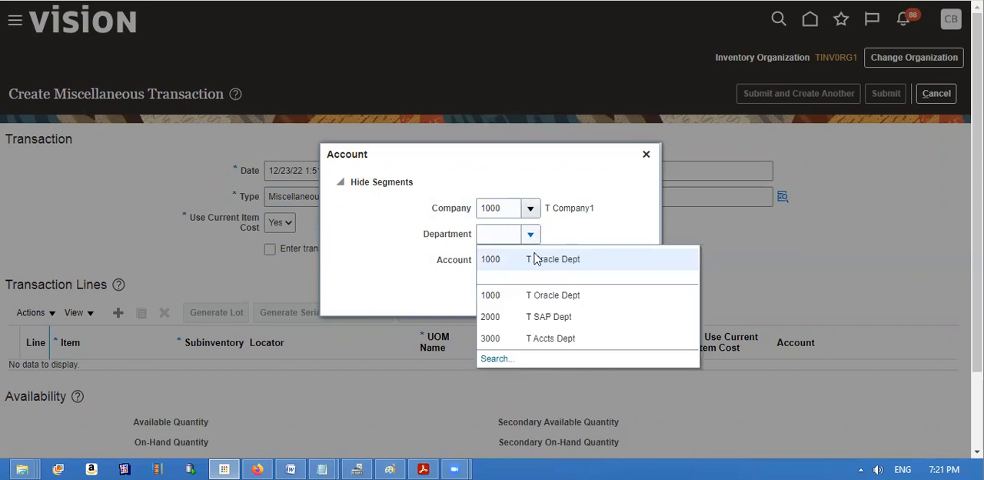
{"action": "left_click", "coordinate": [535, 261]}
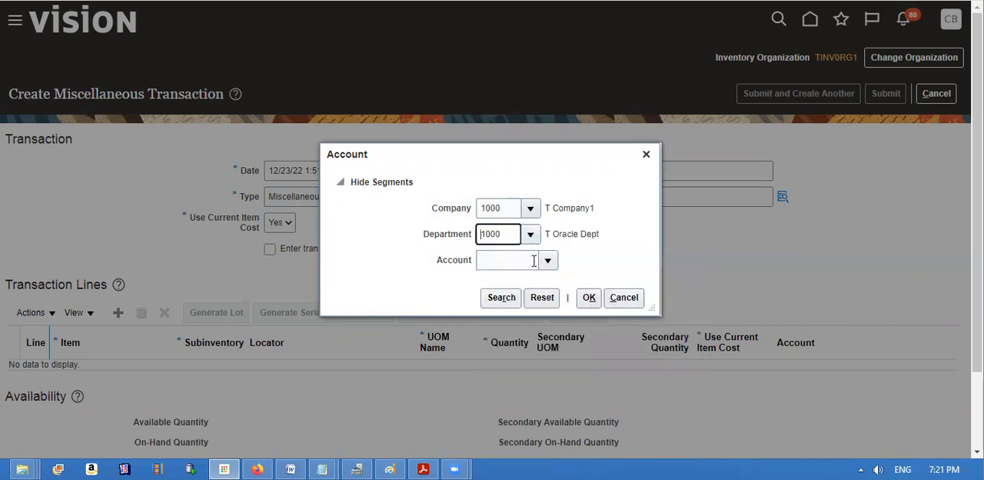
{"action": "left_click", "coordinate": [549, 260]}
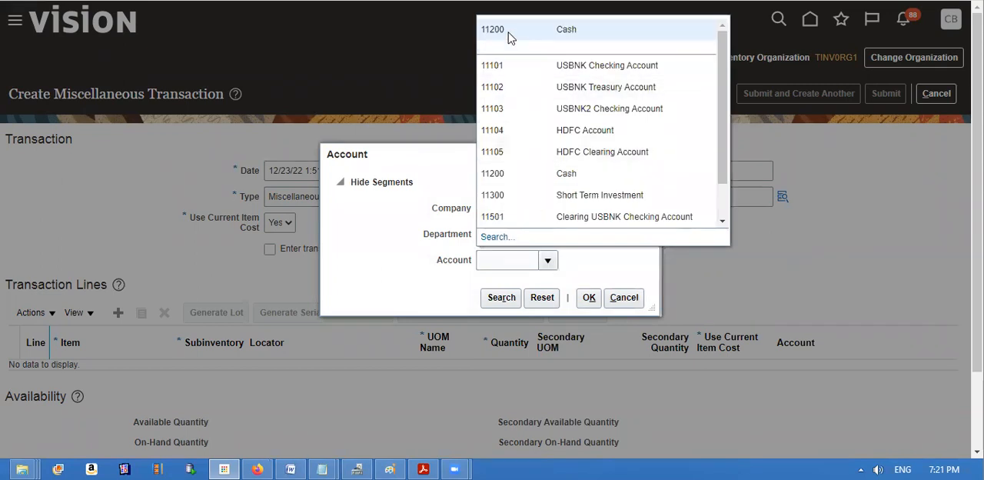
{"action": "left_click", "coordinate": [509, 35]}
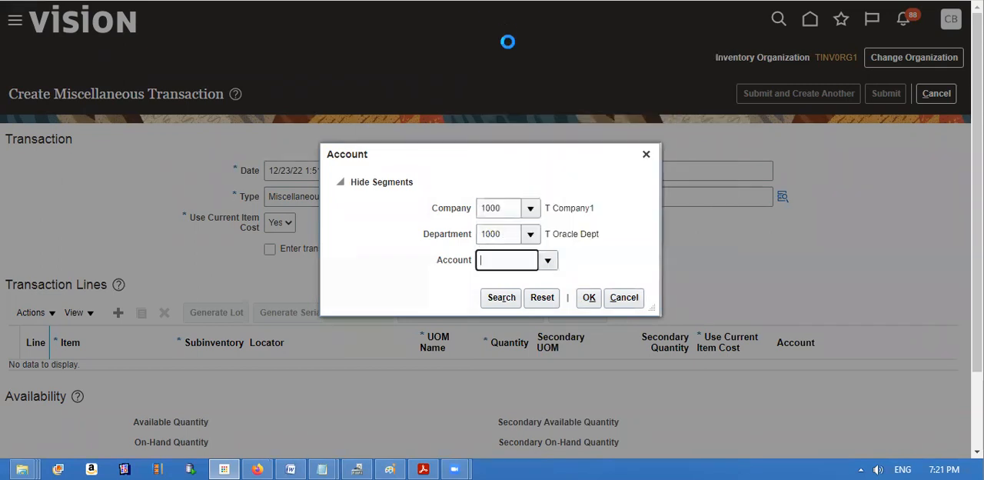
{"action": "left_click", "coordinate": [589, 298]}
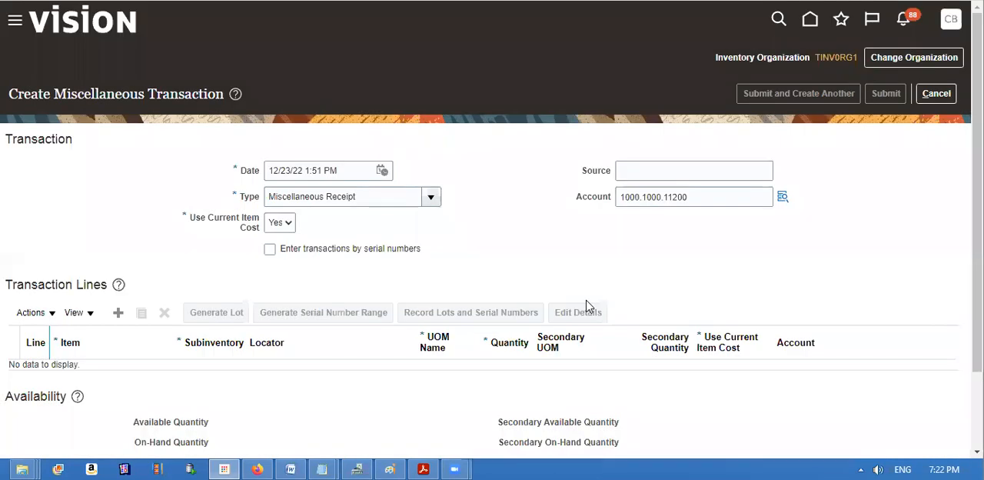
Add a transaction line, search its item with P dual and select P DUAL Lot Item.
{"action": "left_click", "coordinate": [119, 313]}
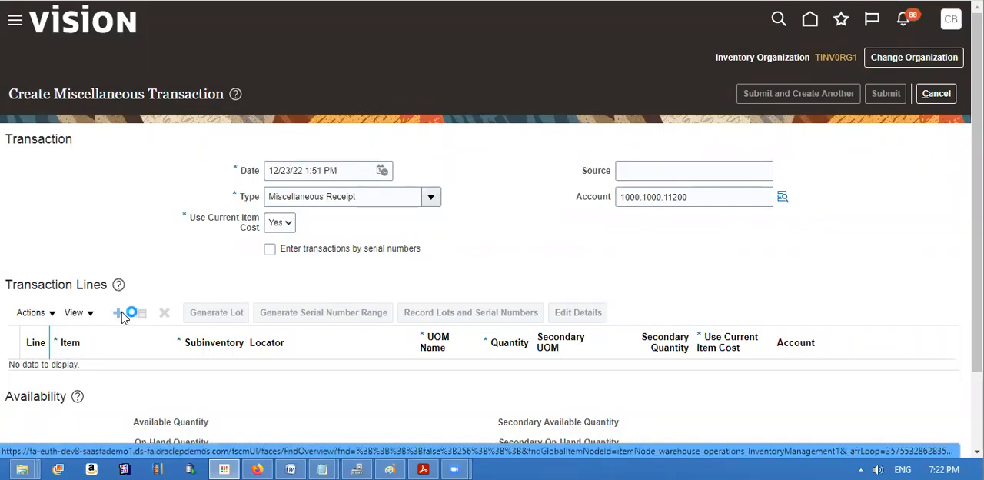
{"action": "left_click", "coordinate": [147, 372]}
{"action": "type", "text": "P"}
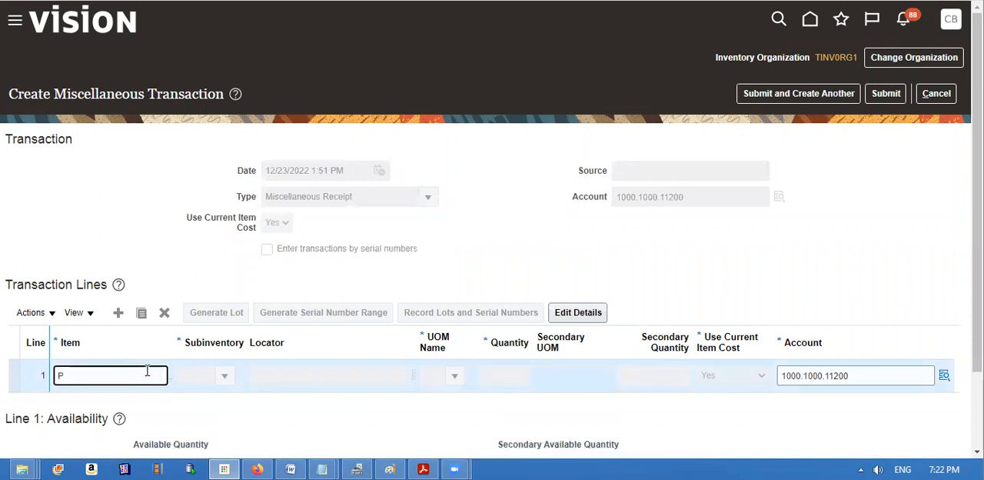
{"action": "type", "text": " dual"}
{"action": "key", "text": "Tab"}
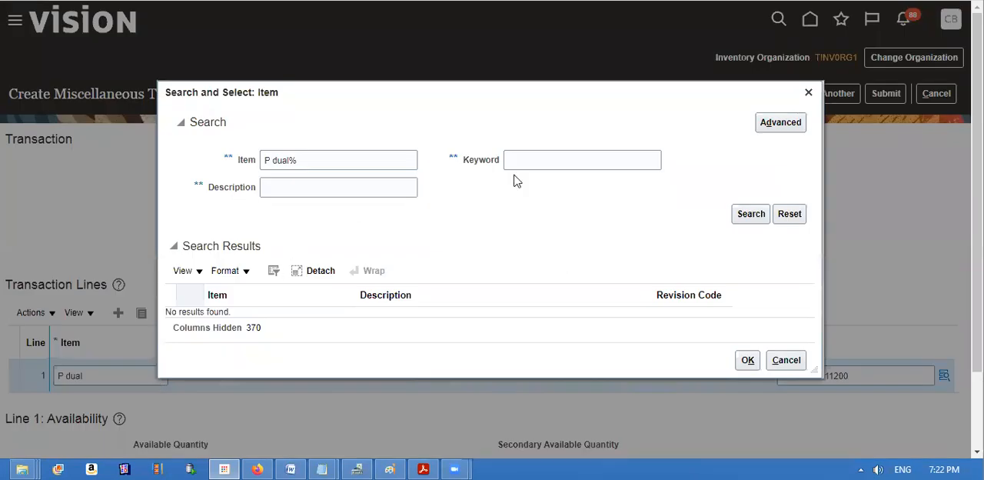
{"action": "left_click", "coordinate": [750, 218]}
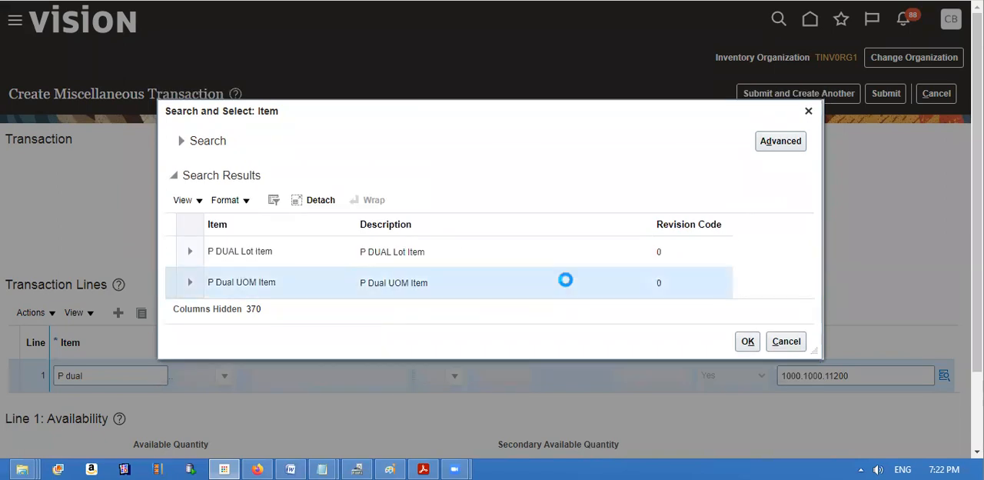
{"action": "left_click", "coordinate": [540, 252]}
{"action": "left_click", "coordinate": [745, 343]}
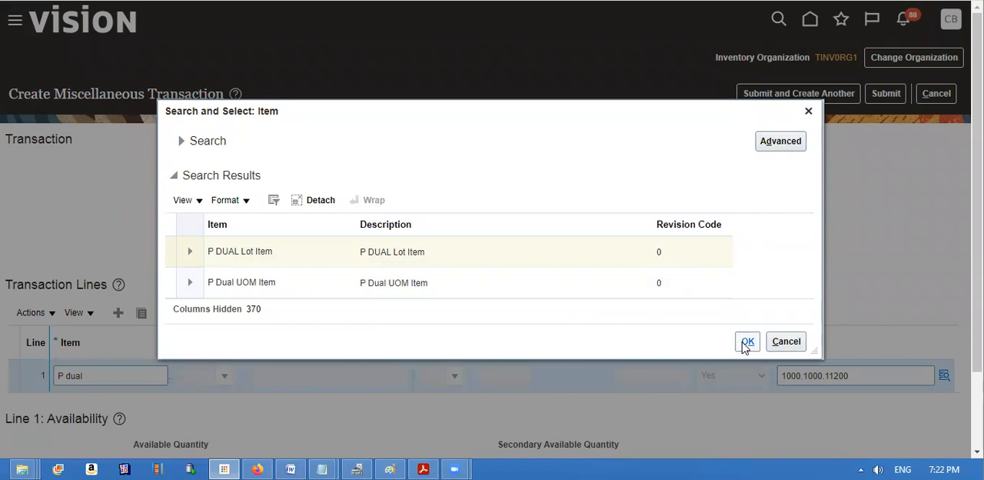
{"action": "left_click", "coordinate": [745, 344]}
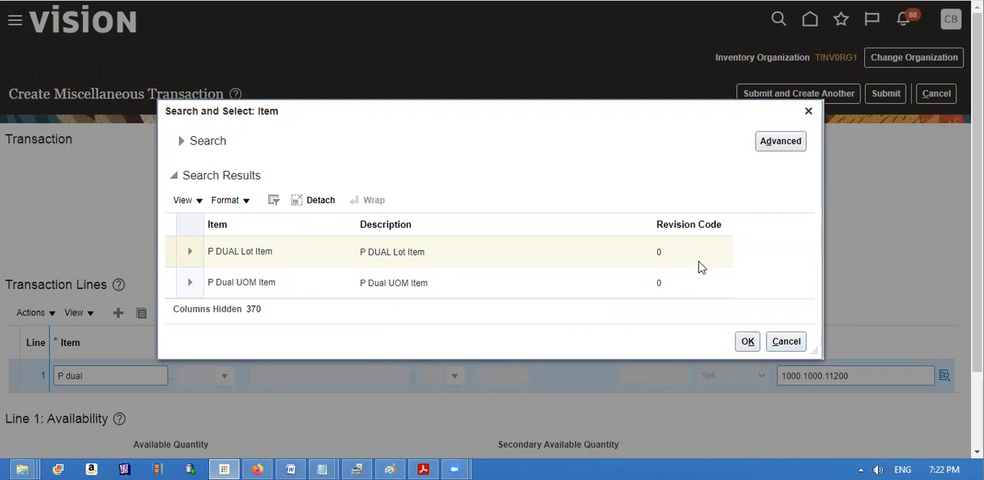
{"action": "left_click", "coordinate": [569, 258]}
{"action": "left_click", "coordinate": [752, 341]}
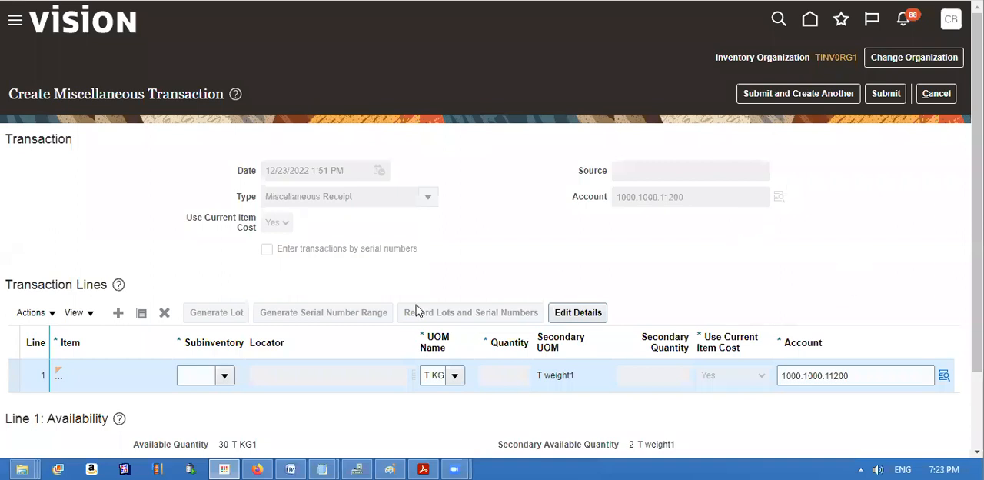
Set the transaction line's subinventory to FG and enter a quantity of 30.
{"action": "left_click", "coordinate": [226, 376]}
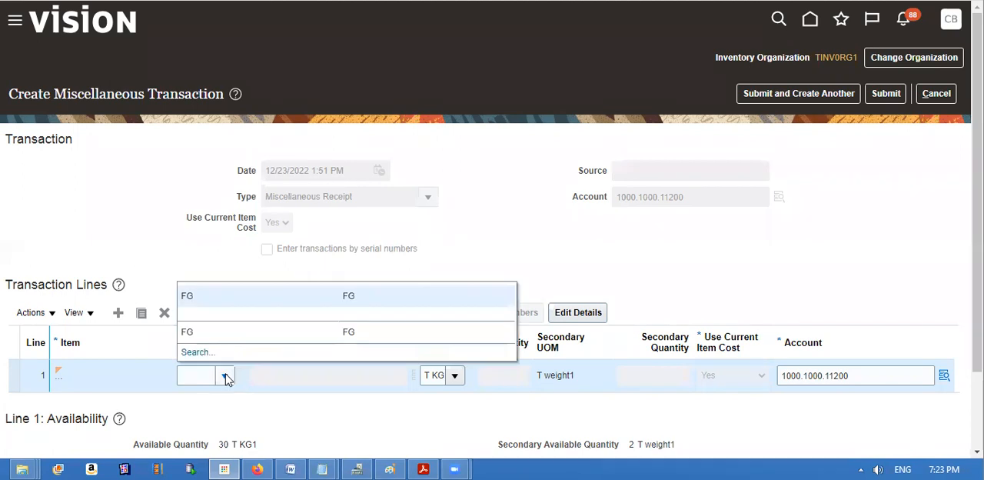
{"action": "left_click", "coordinate": [216, 298]}
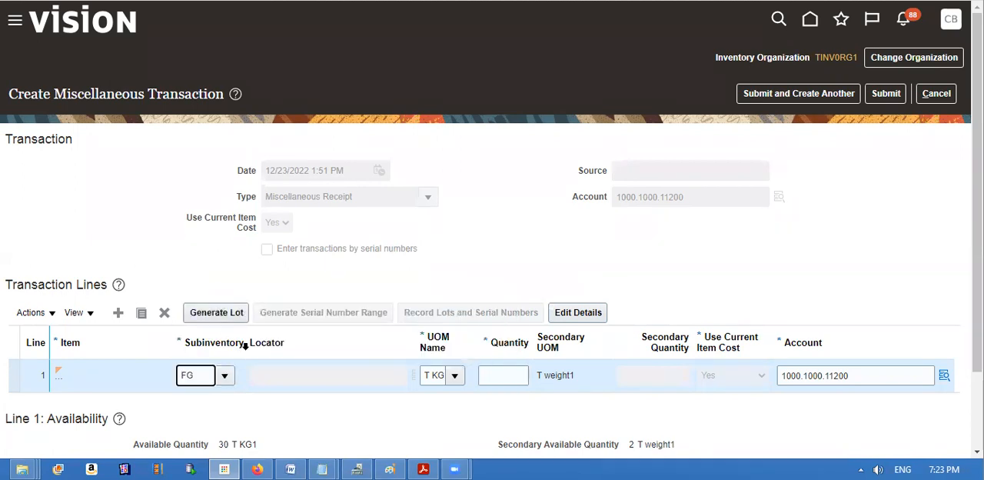
{"action": "left_click", "coordinate": [505, 377]}
{"action": "type", "text": "1"}
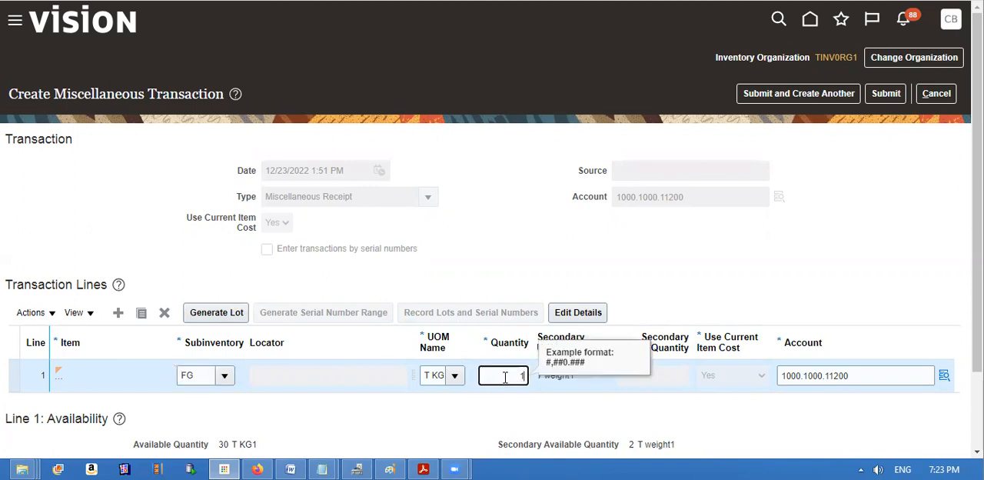
{"action": "type", "text": "30"}
{"action": "key", "text": "Tab"}
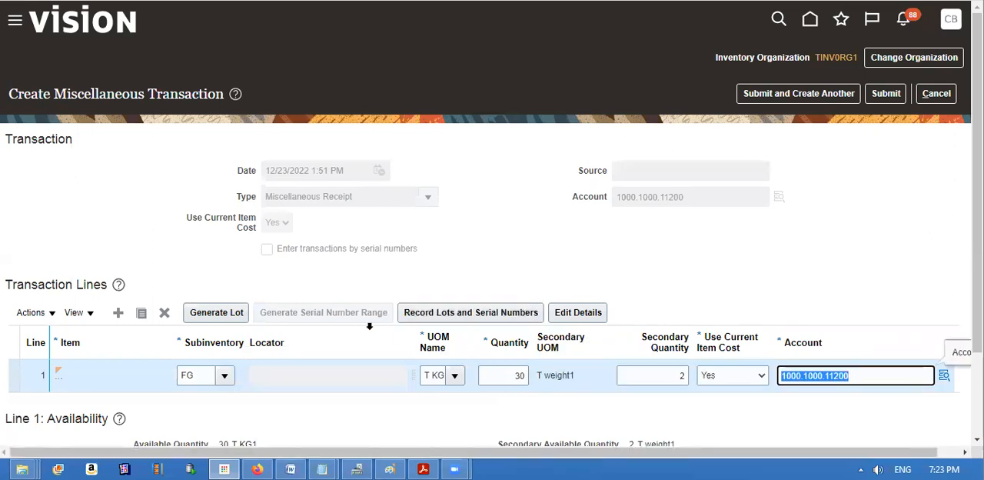
Generate a lot for the transaction line and re-enter the line's quantity as 30.
{"action": "left_click", "coordinate": [231, 321]}
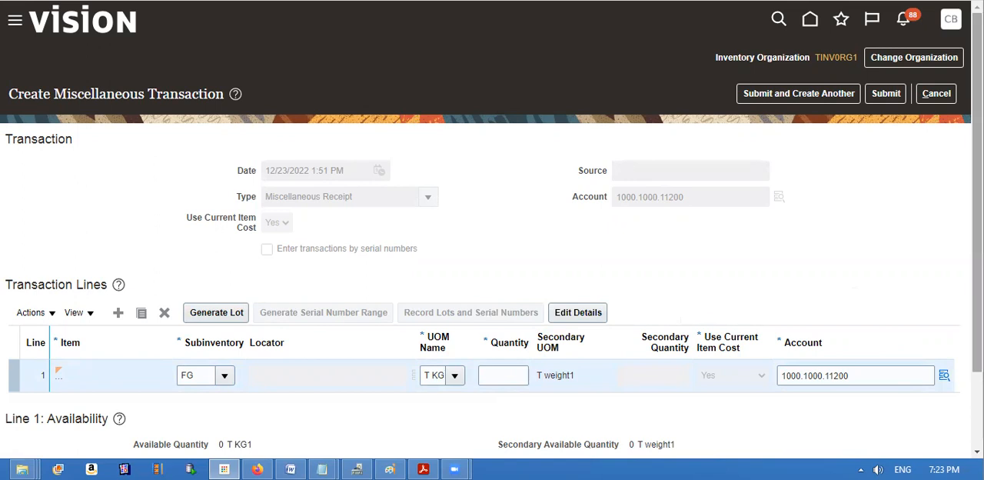
{"action": "scroll", "coordinate": [492, 225], "scroll_direction": "down", "scroll_amount": 2}
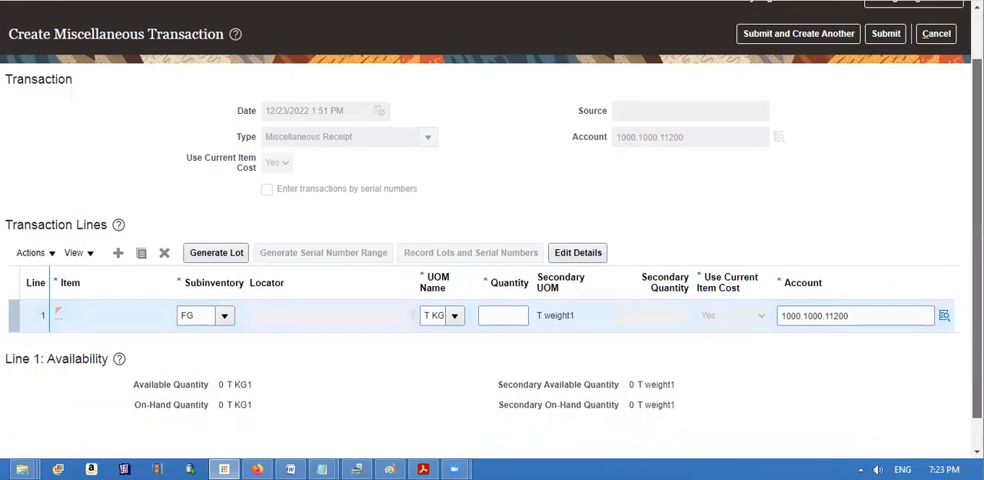
{"action": "scroll", "coordinate": [492, 230], "scroll_direction": "up", "scroll_amount": 1}
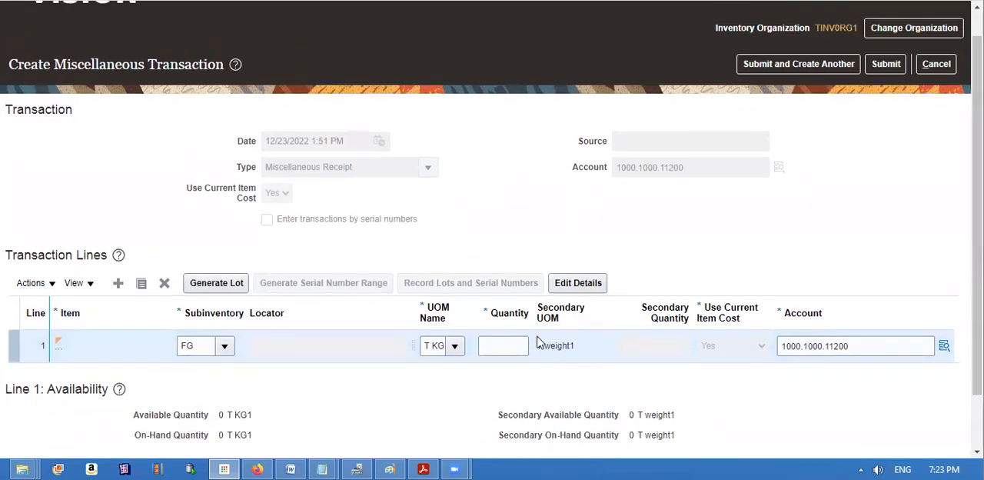
{"action": "left_click", "coordinate": [514, 340]}
{"action": "type", "text": "30"}
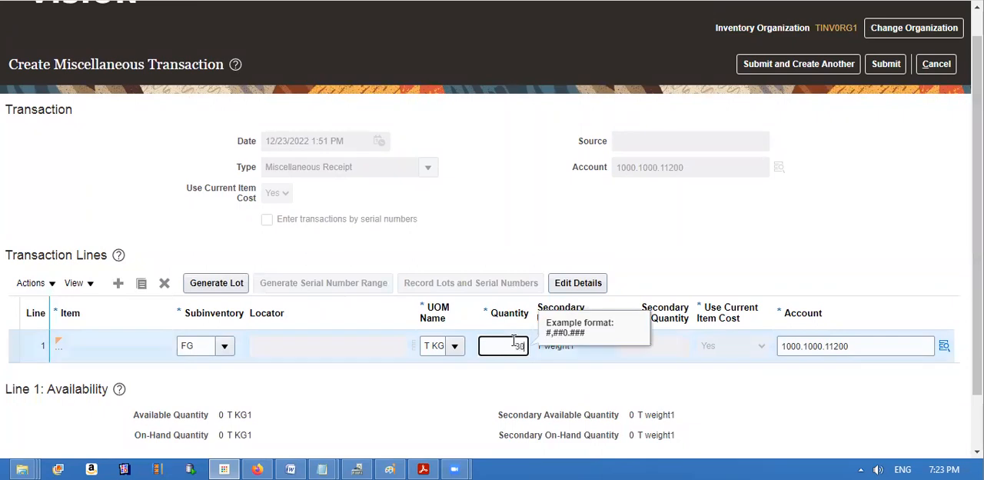
{"action": "key", "text": "Tab"}
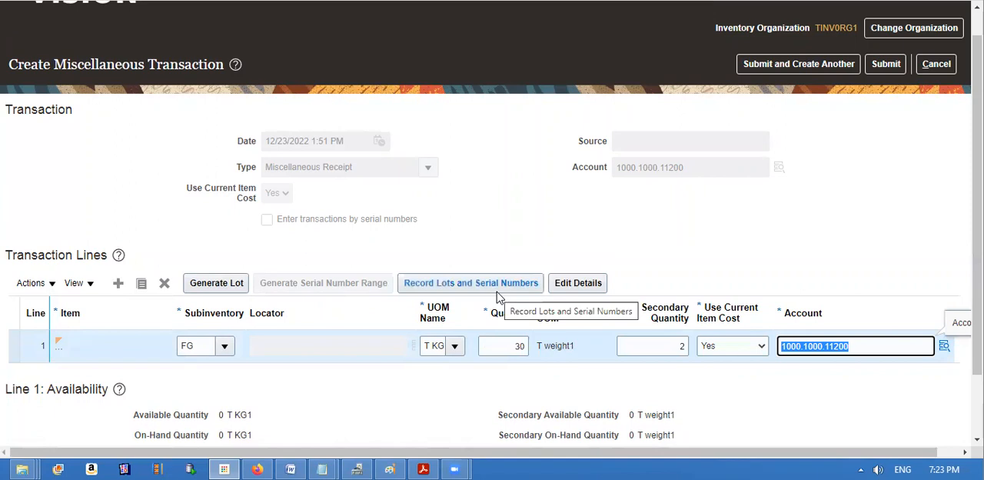
Record lot T1002 for the line's quantity of 30, then submit the miscellaneous receipt and acknowledge the confirmation.
{"action": "left_click", "coordinate": [493, 288]}
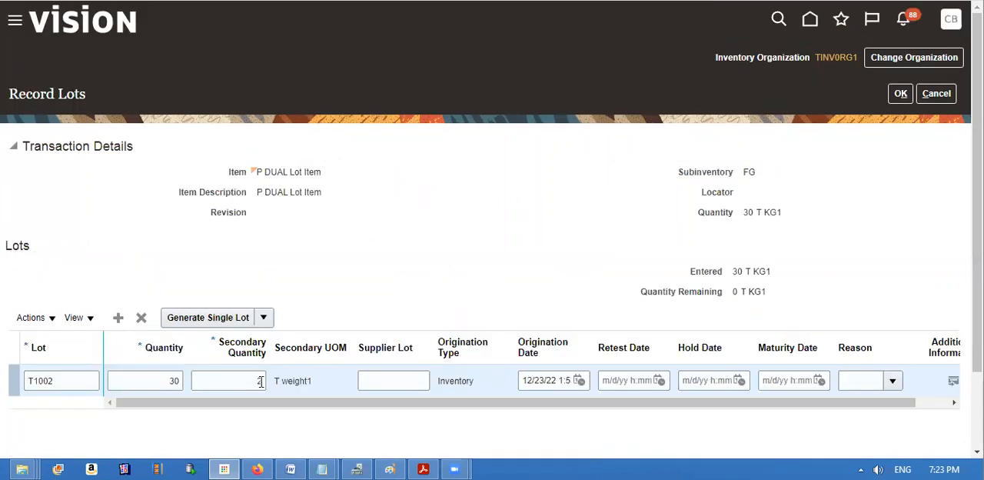
{"action": "left_click", "coordinate": [64, 382]}
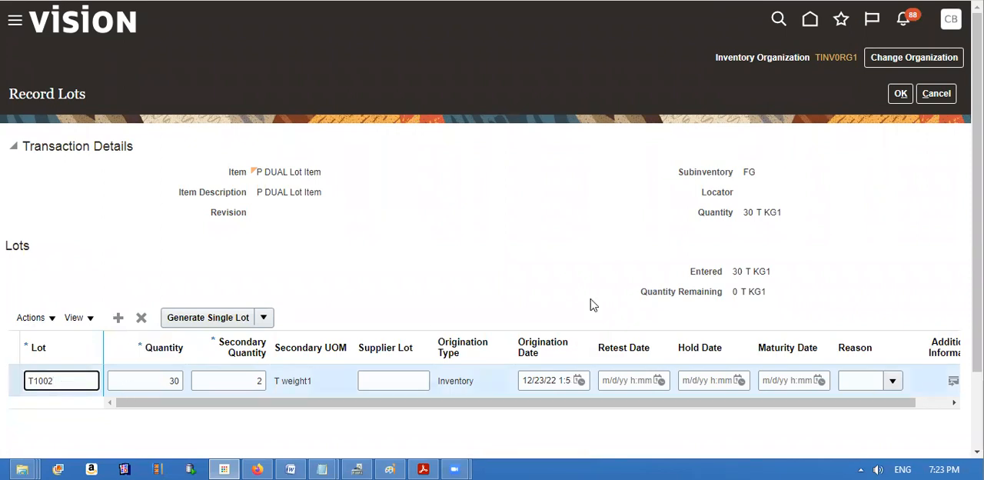
{"action": "left_click", "coordinate": [901, 96]}
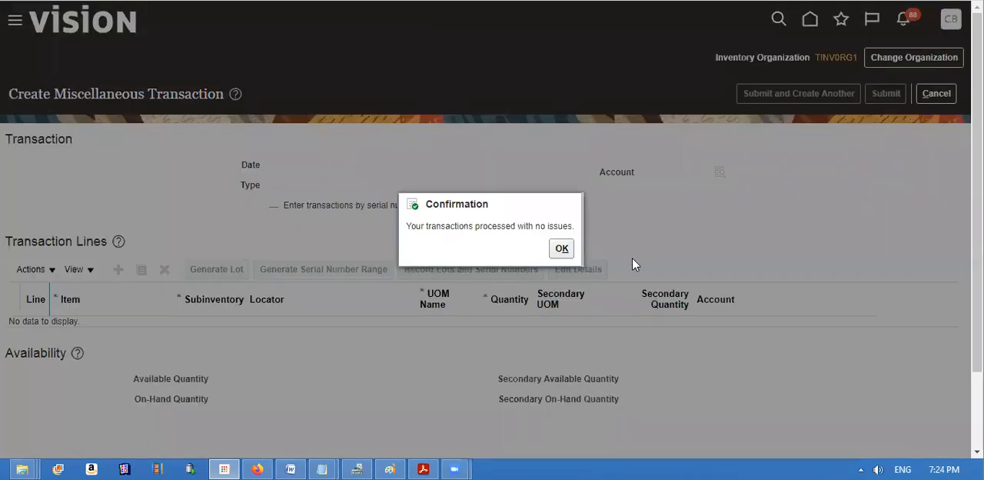
{"action": "left_click", "coordinate": [561, 249]}
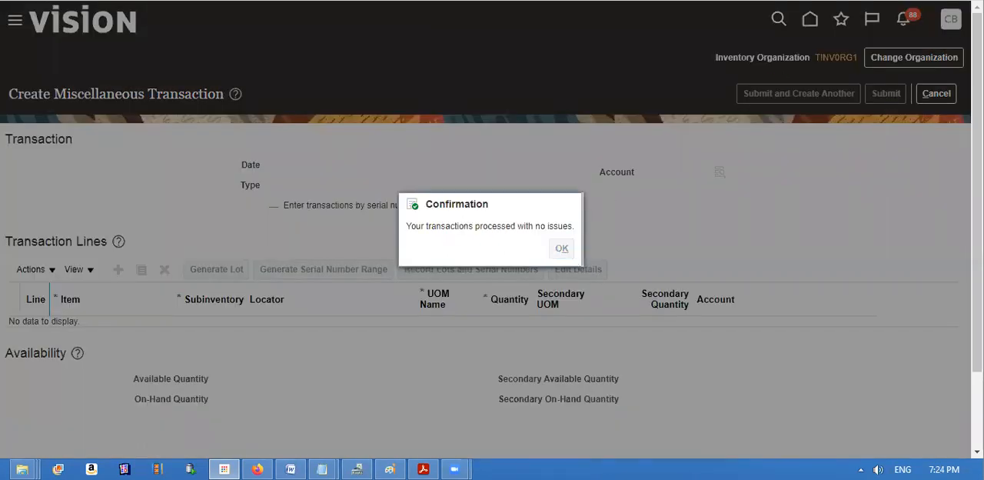